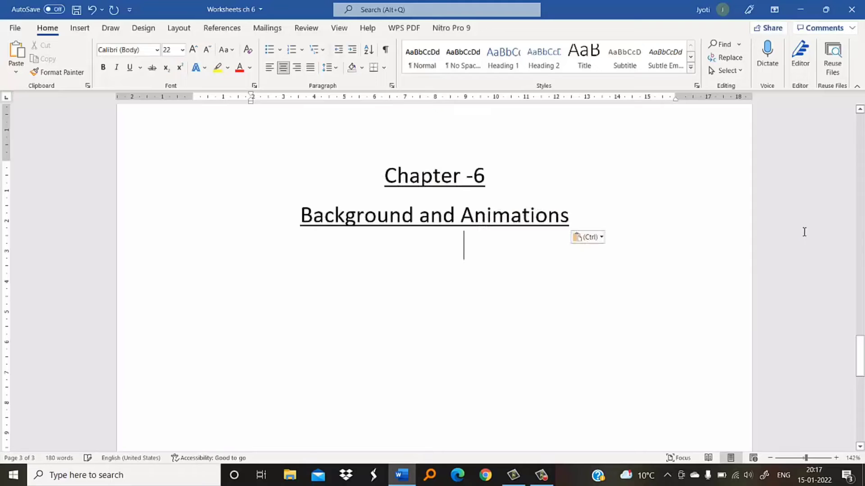
Step: Type the heading 'Worksheet - 2', underline it, and start a new line beneath it
type("W")
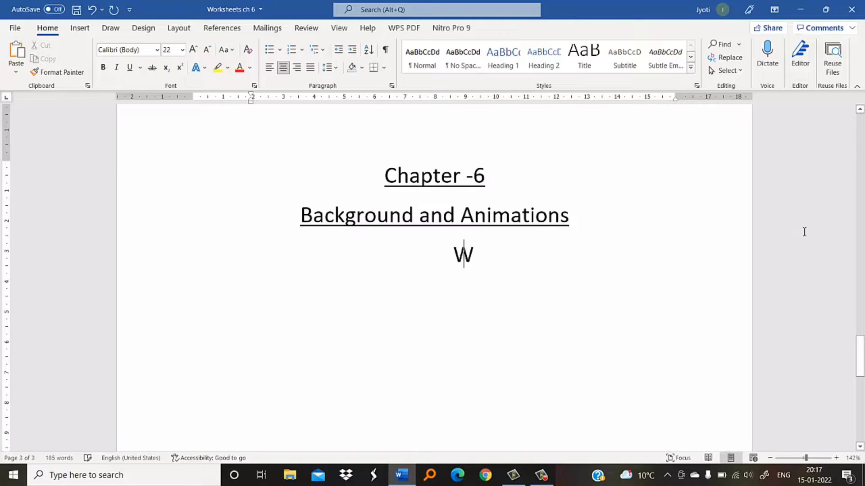
type("ork")
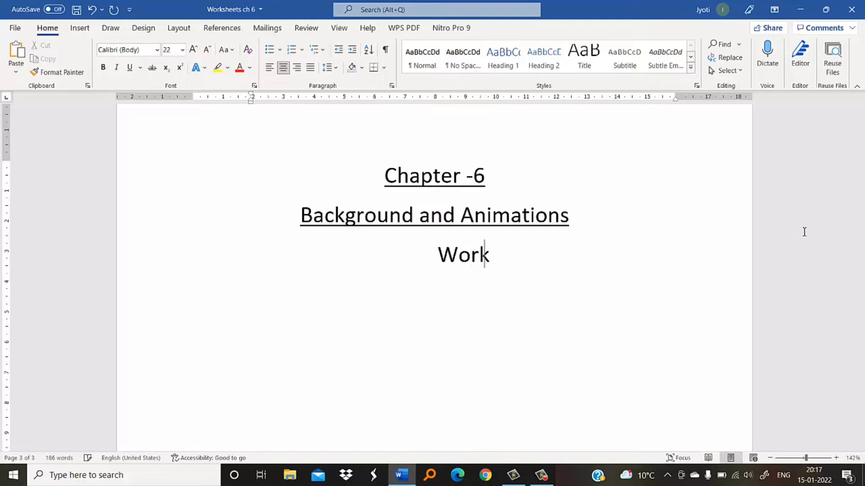
type("sheet - ")
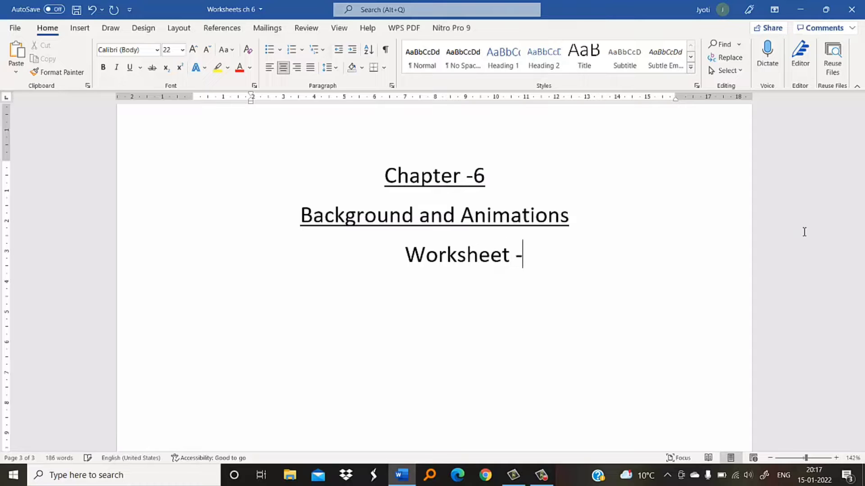
type("2")
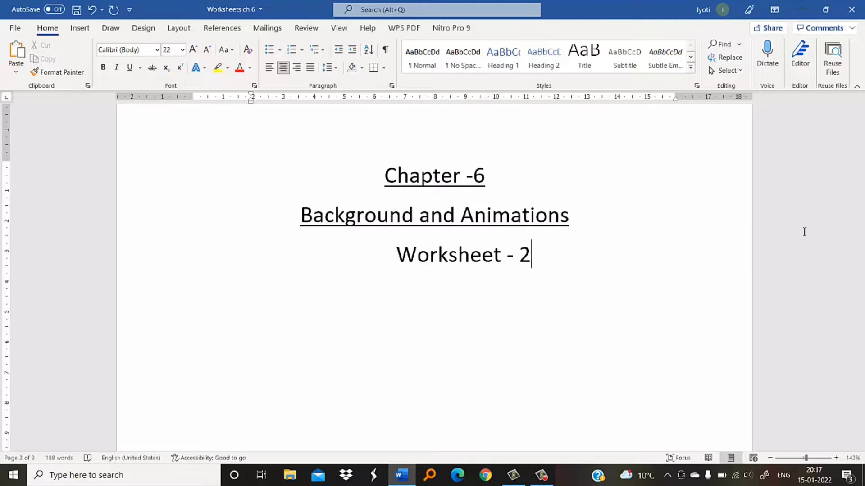
key("shift+Left")
key("shift+Left")
key("shift+Left")
key("shift+Left")
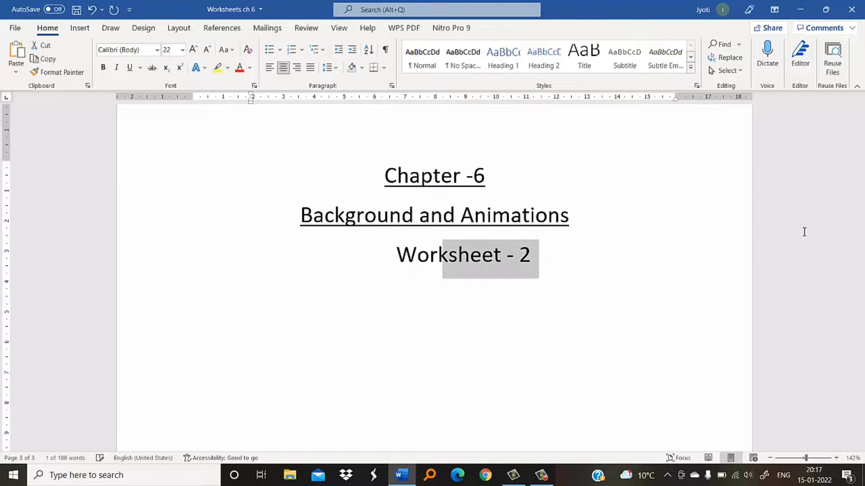
key("shift+Left")
key("shift+Left")
key("shift+Left")
key("shift+Right")
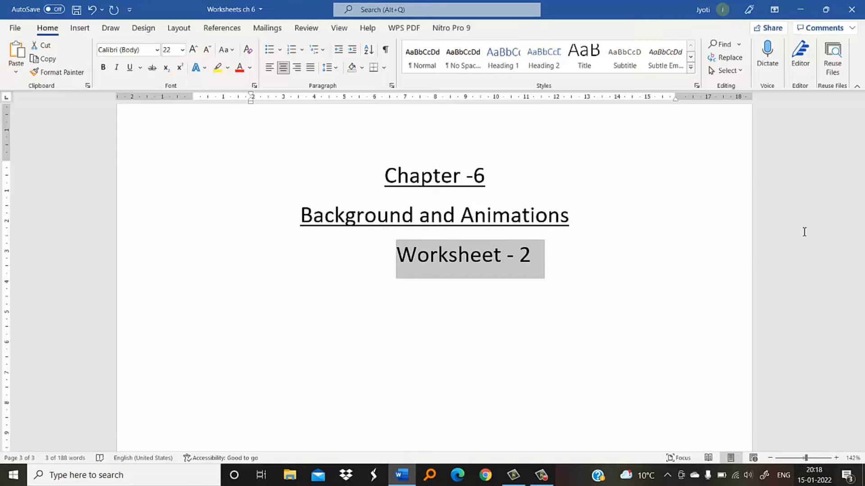
key("ctrl+u")
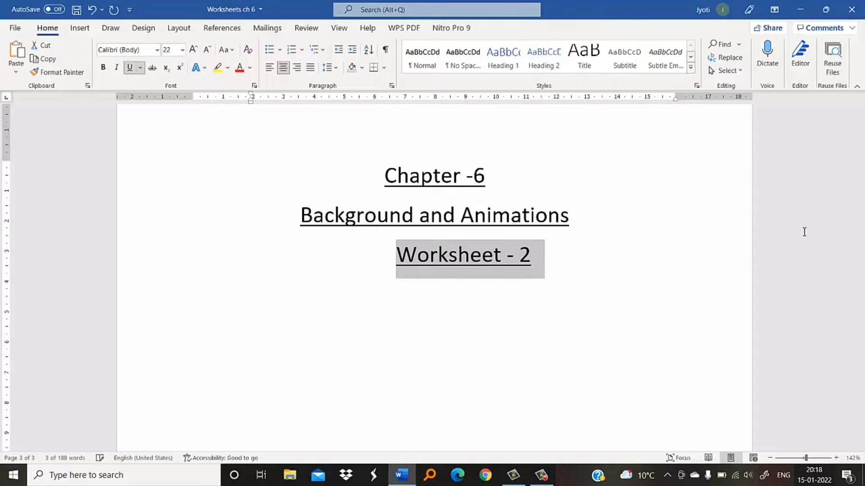
key("Right")
key("Return")
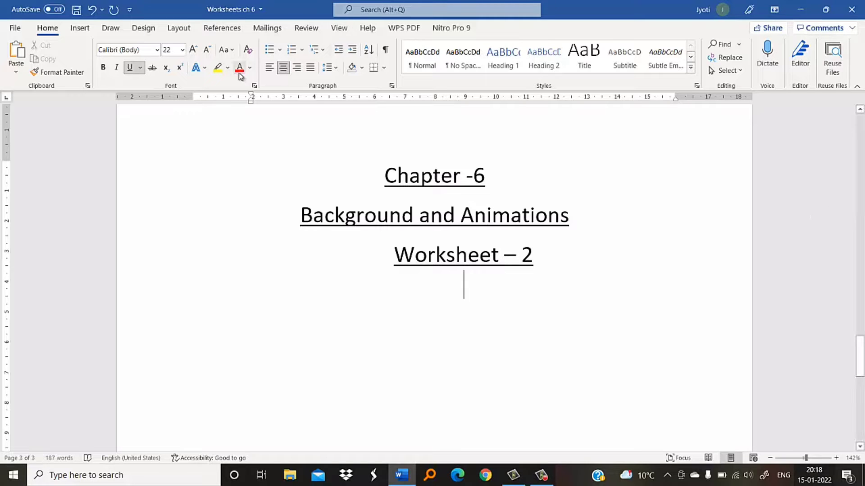
Step: Add a left-aligned, underlined 'True or False:' line, with underlining off for the next line
left_click(272, 70)
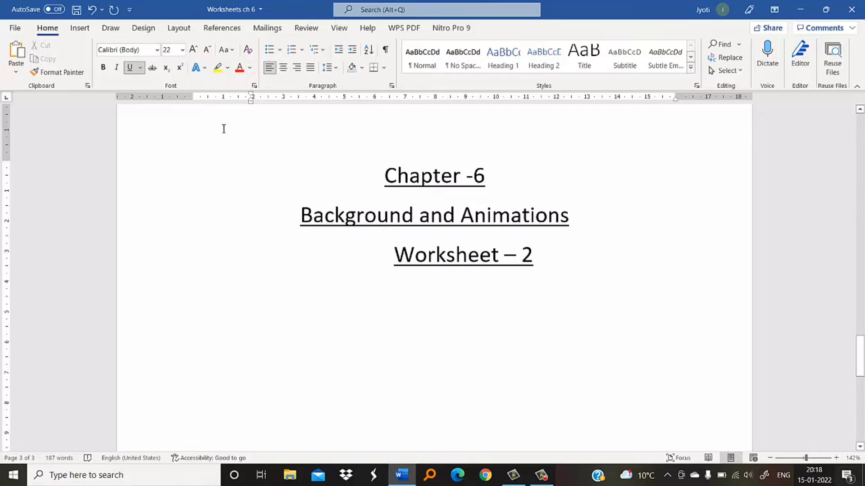
type("T")
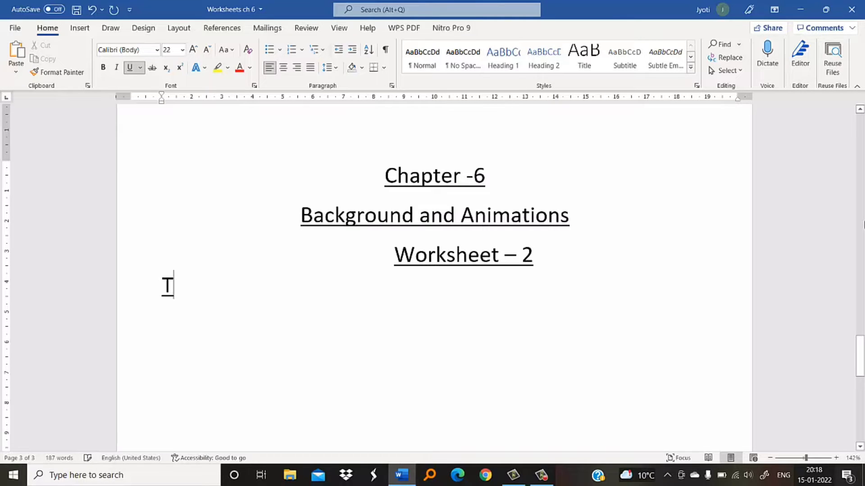
type("rue ")
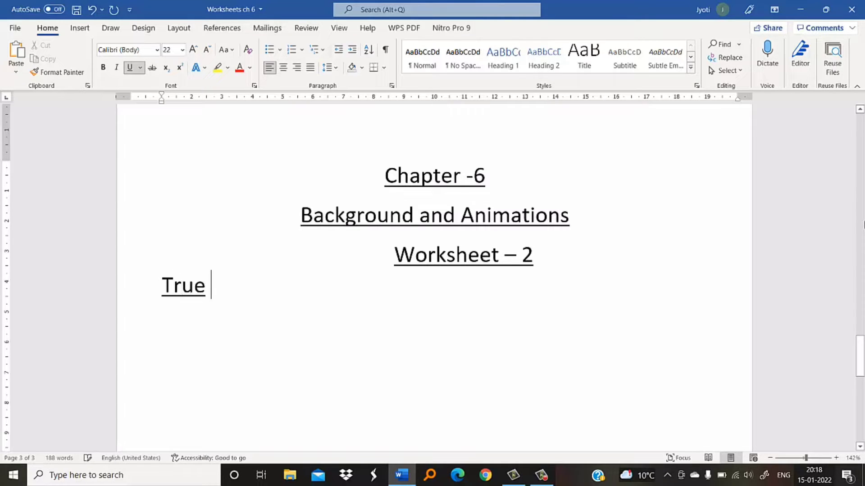
type("or F")
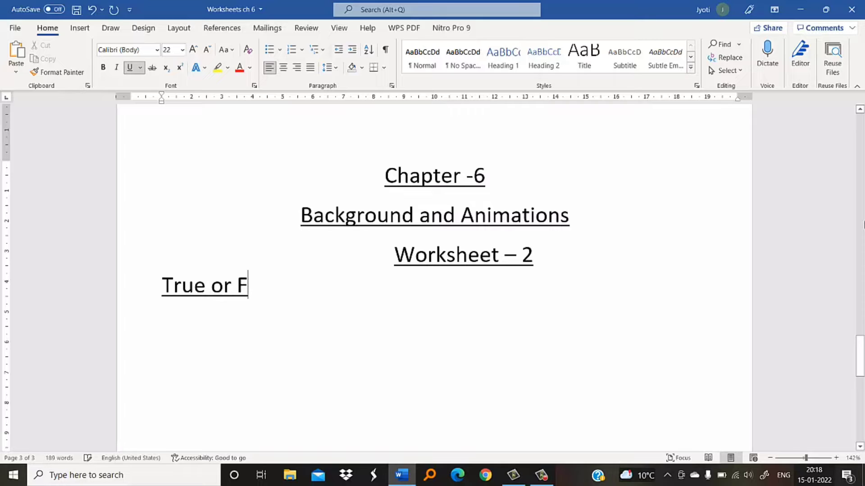
type("alse")
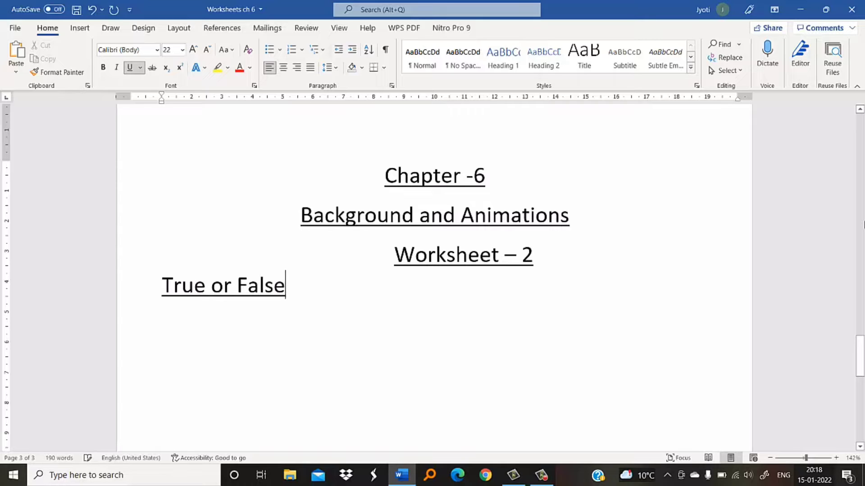
type(":")
key("Return")
key("ctrl+u")
Step: Enter item 1, 'You cannot set a background for a single slide.', with answer FALSE
type("1")
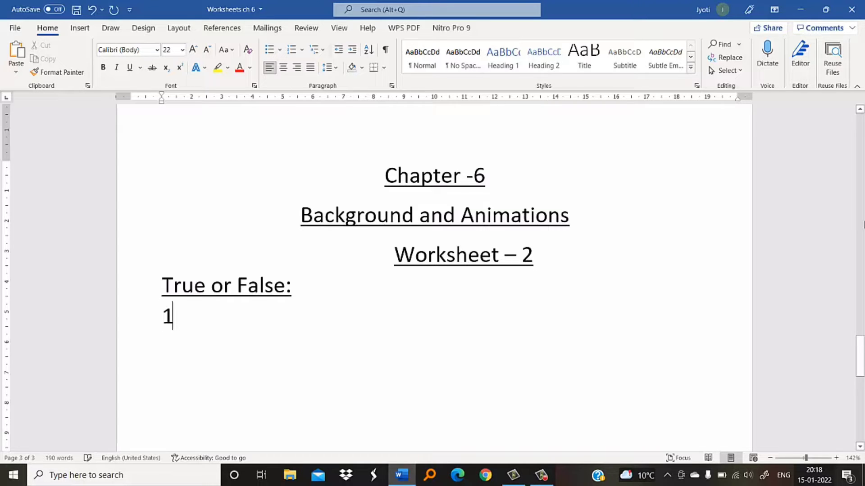
type(". ")
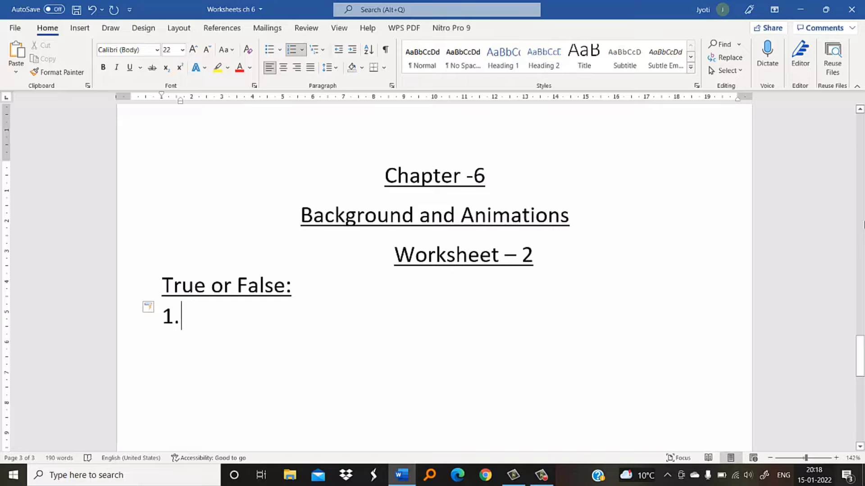
type("Y")
type("ou c")
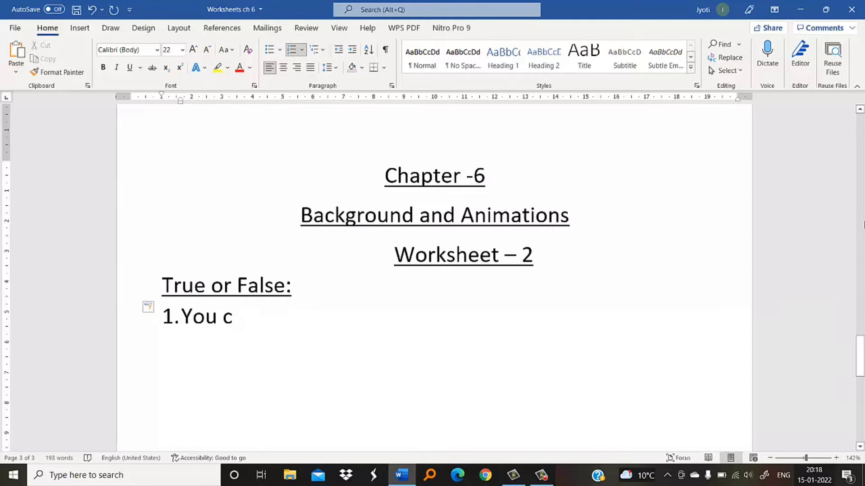
type("annot")
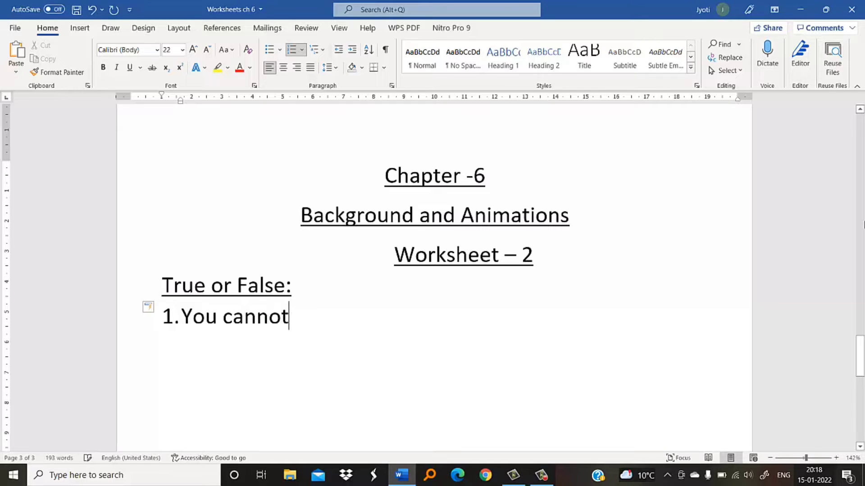
type(" se")
type("t a ")
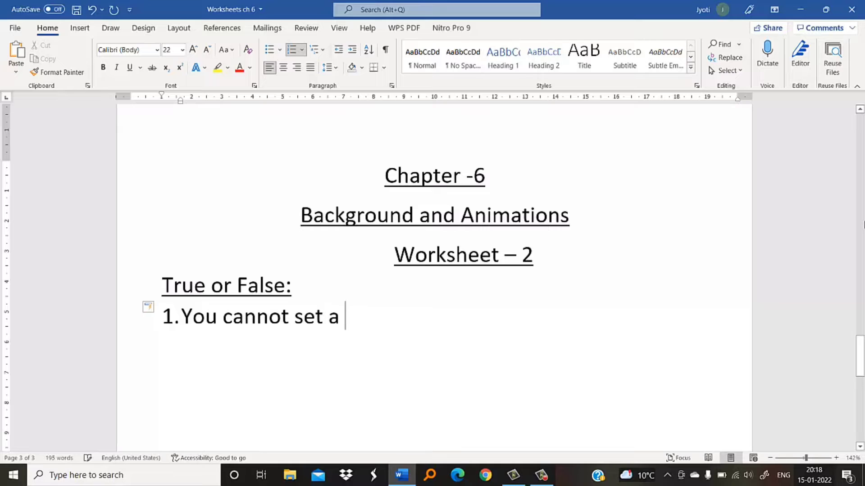
type("backg")
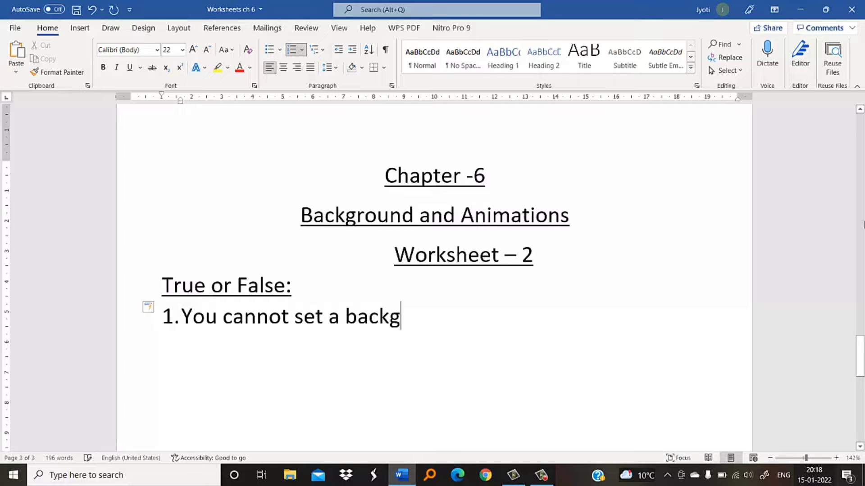
type("round")
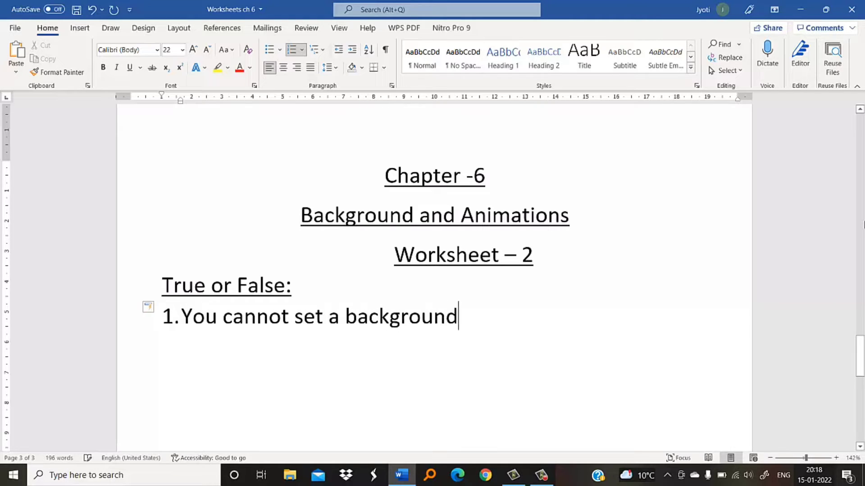
type(" fo")
type("r a ")
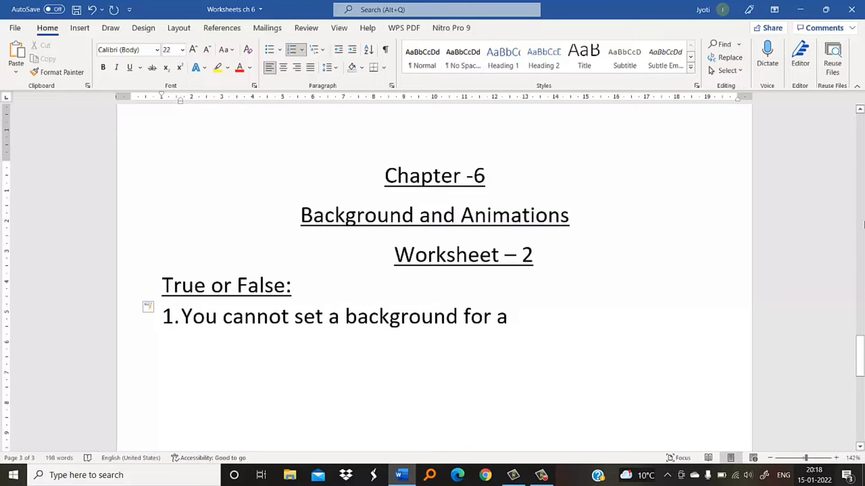
type("sing")
type("le slid")
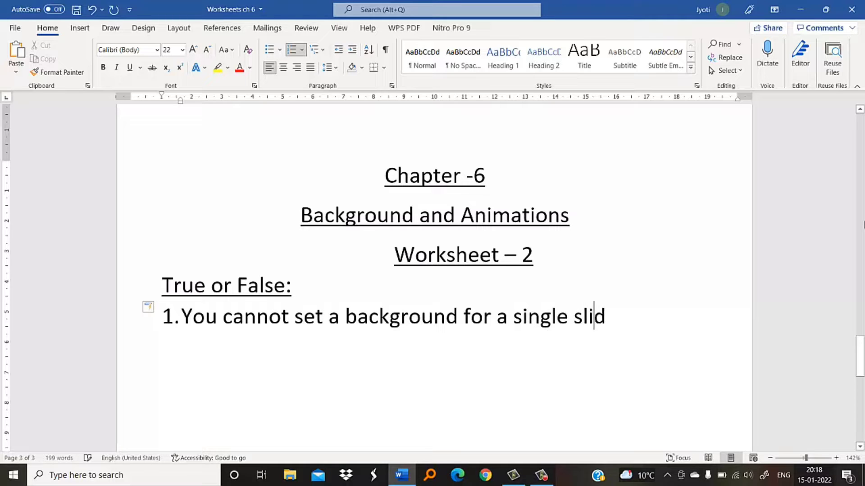
type("e")
type(".")
type("FA")
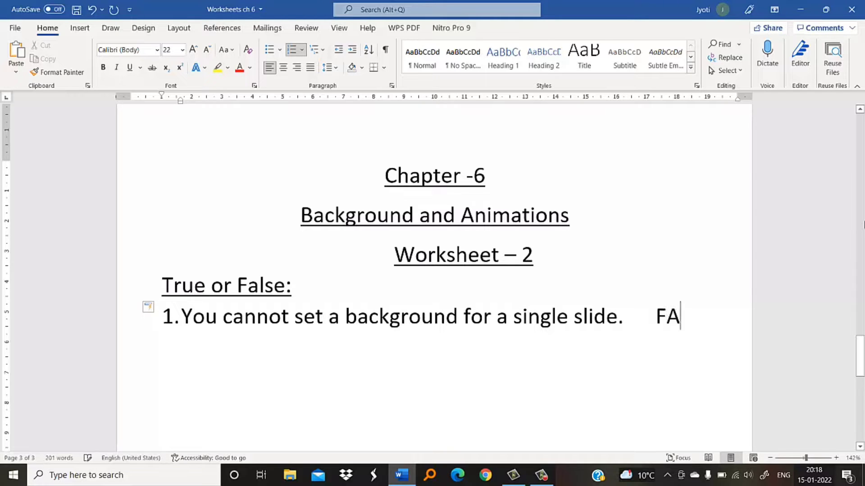
type("LSE")
Step: Enter item 2, on applying a theme for a consistent look, answered TRUE, and start item 3
key("Return")
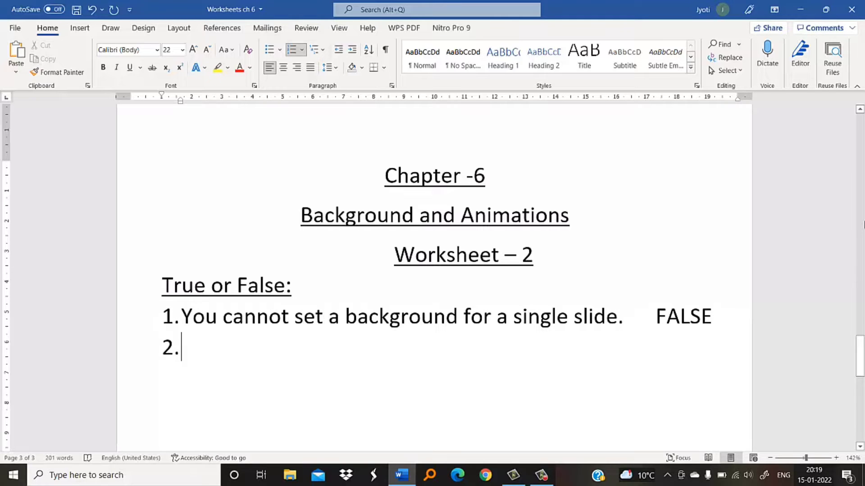
type("y")
type("ou ")
type("can")
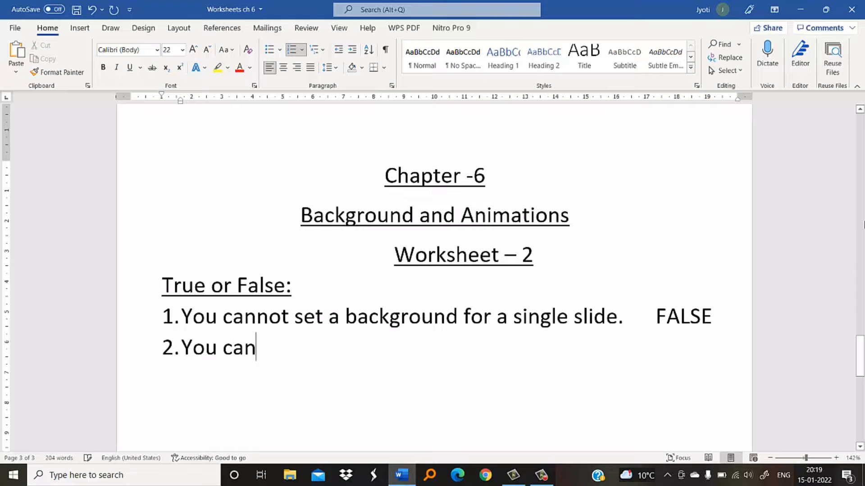
type(" apply")
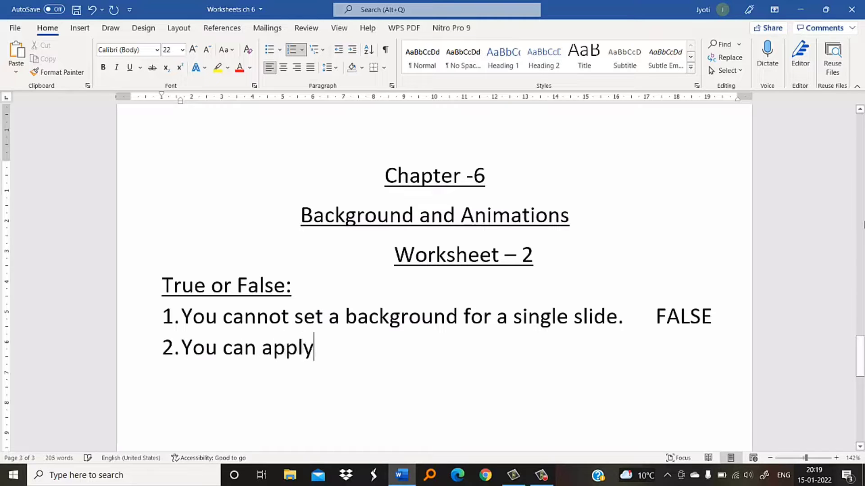
type(" a t")
type("heme")
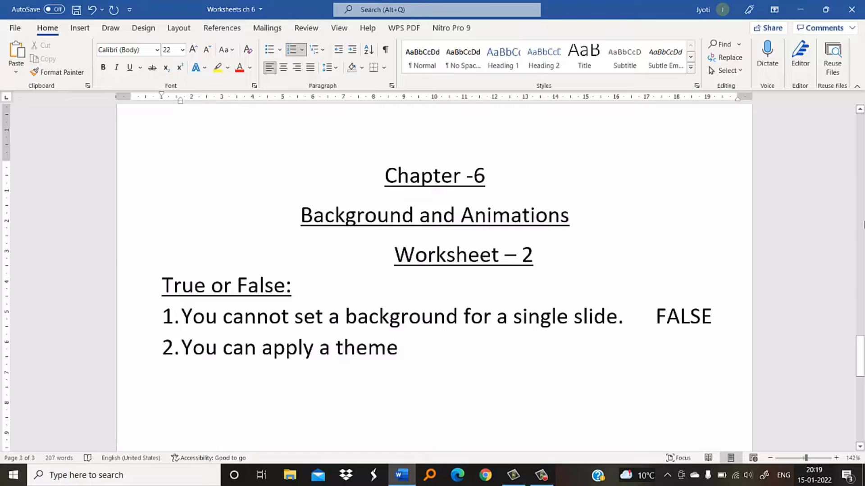
type(" to g")
type("ive")
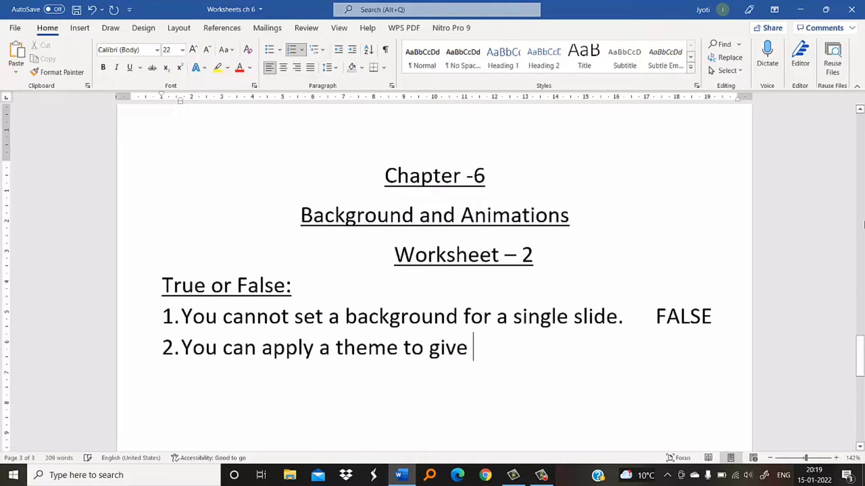
type(" a con")
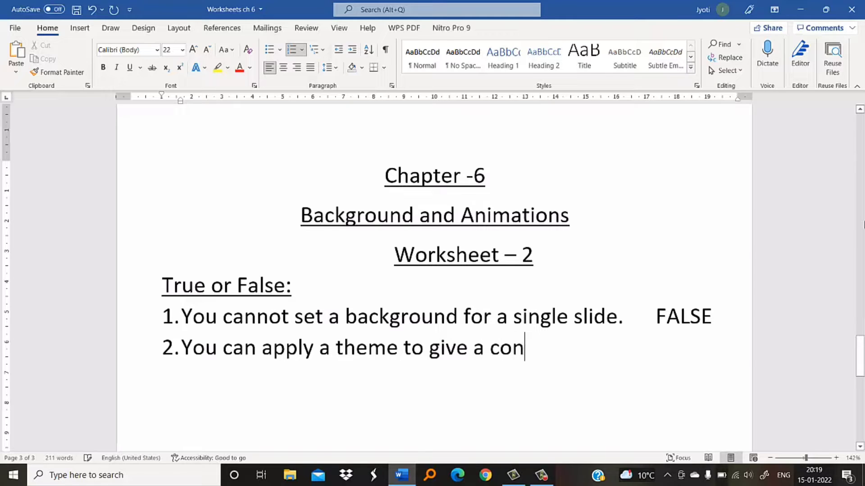
type("sist")
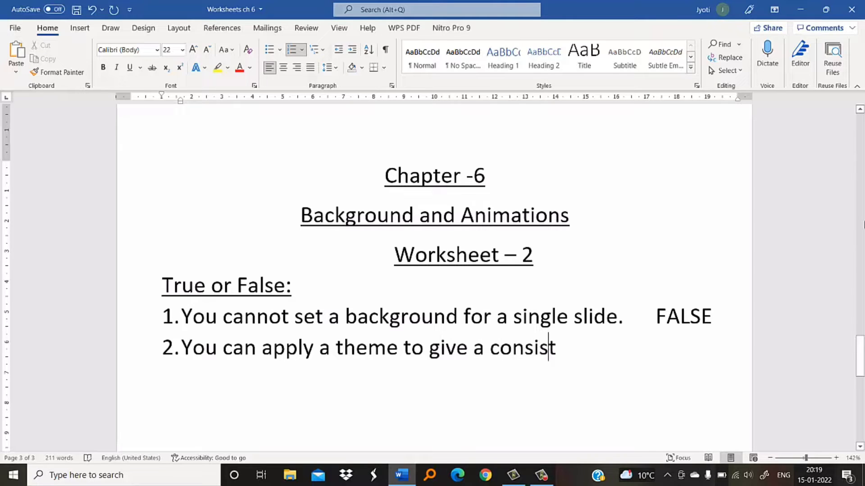
type("ent")
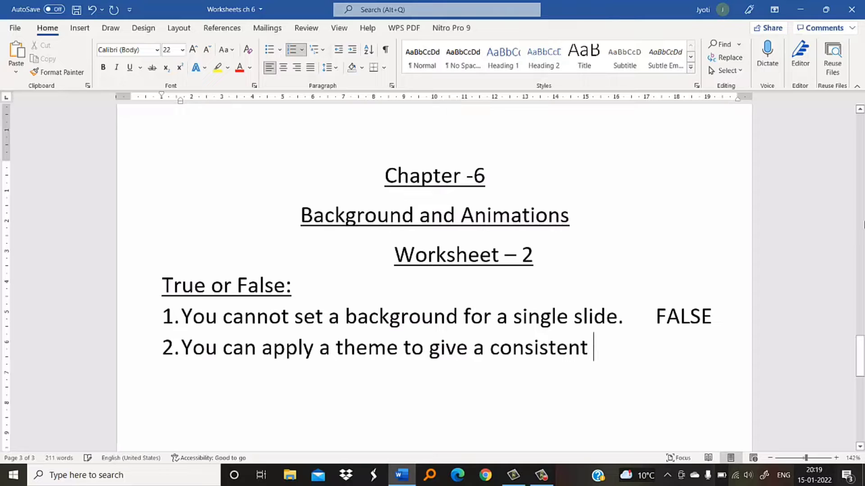
type(" look t")
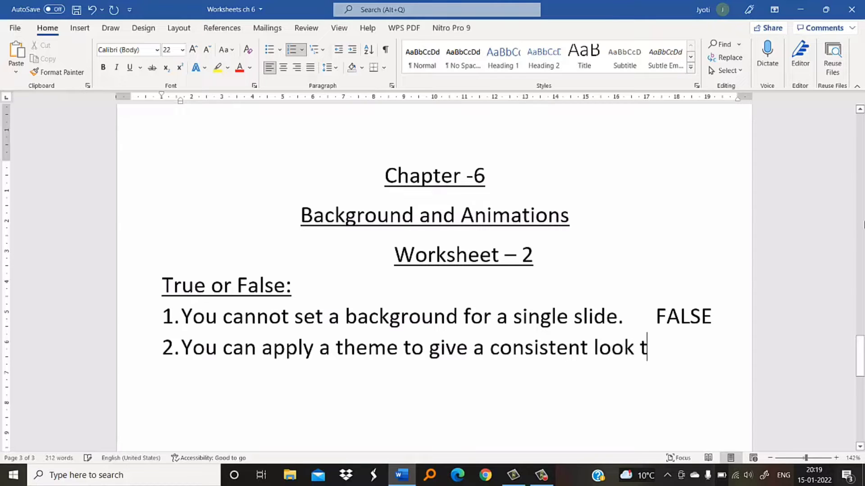
type("o ")
type("your ")
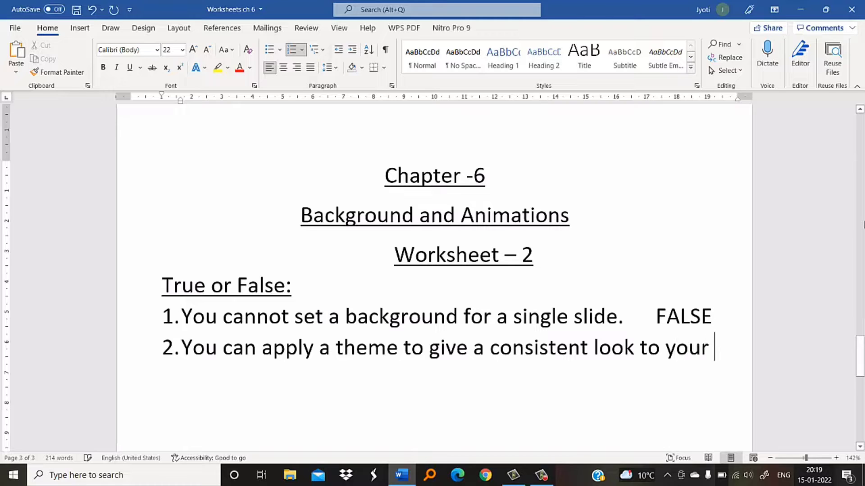
type("pres")
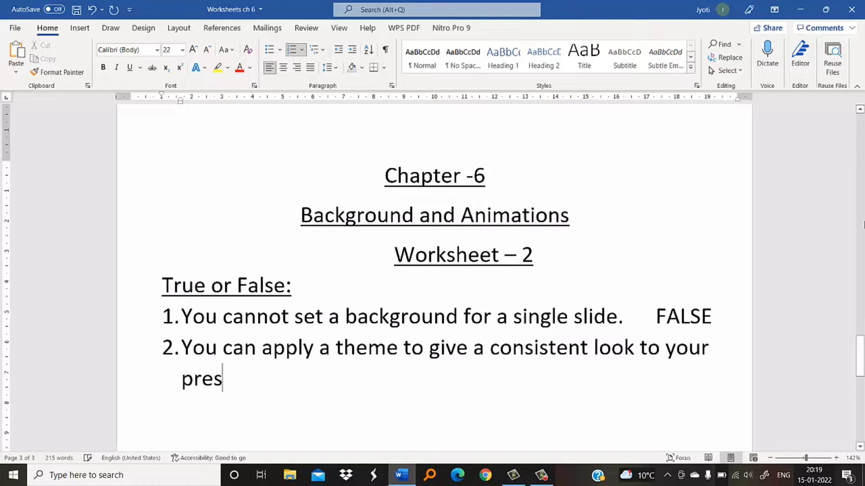
type("entat")
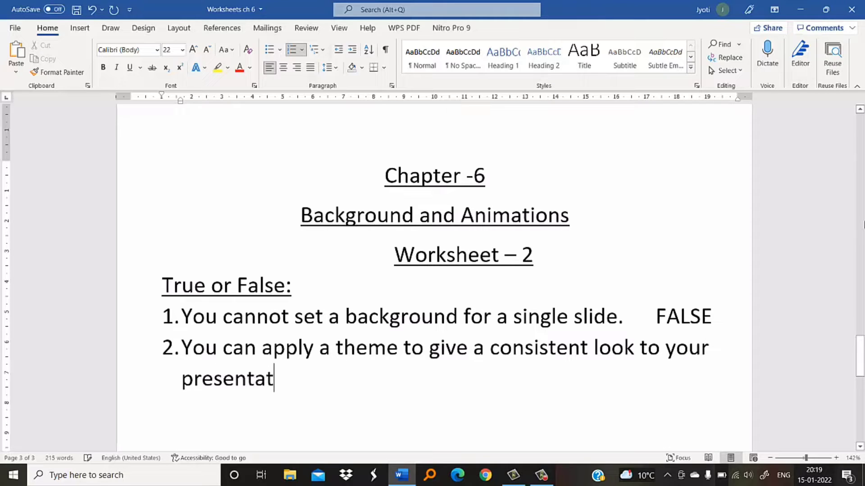
type("ion")
type(".                                             ")
type("                        TRUE")
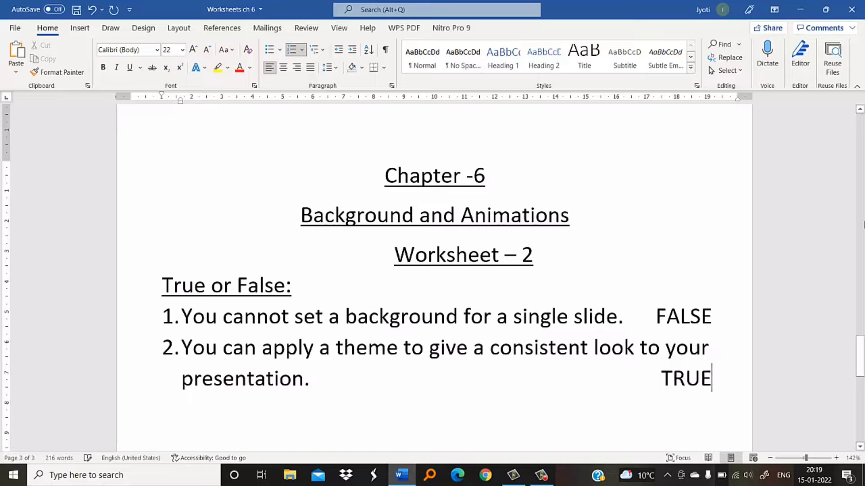
key("Return")
Step: Enter item 3, 'A slide transition introduces a slide with the chosen special effect.', answered TRUE
type("A ")
type("slide ")
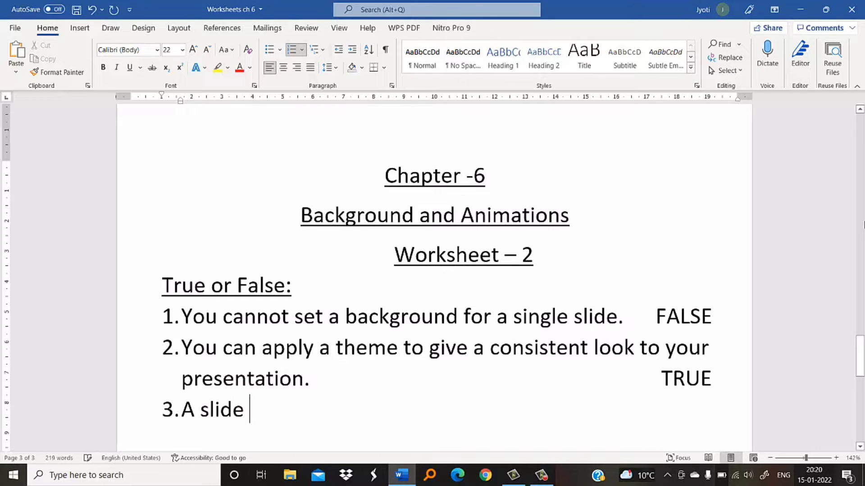
type("t")
type("ransi")
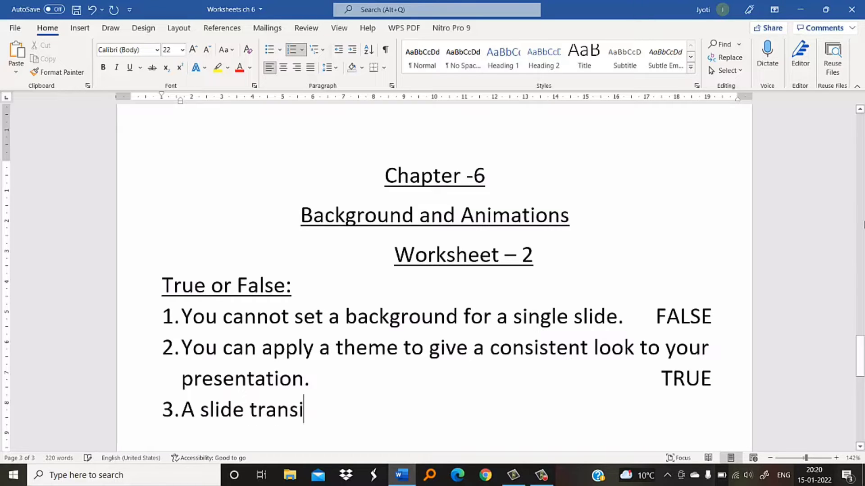
type("tion")
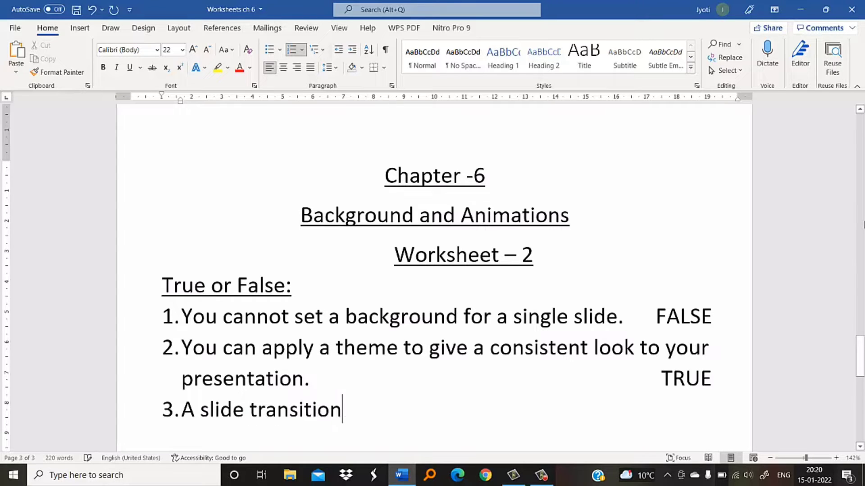
type(" i")
type("ntrod")
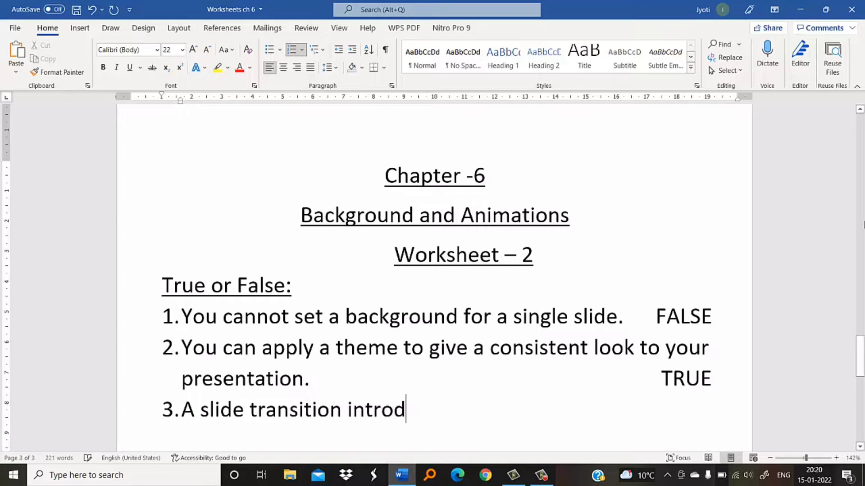
type("uc")
type("es a ")
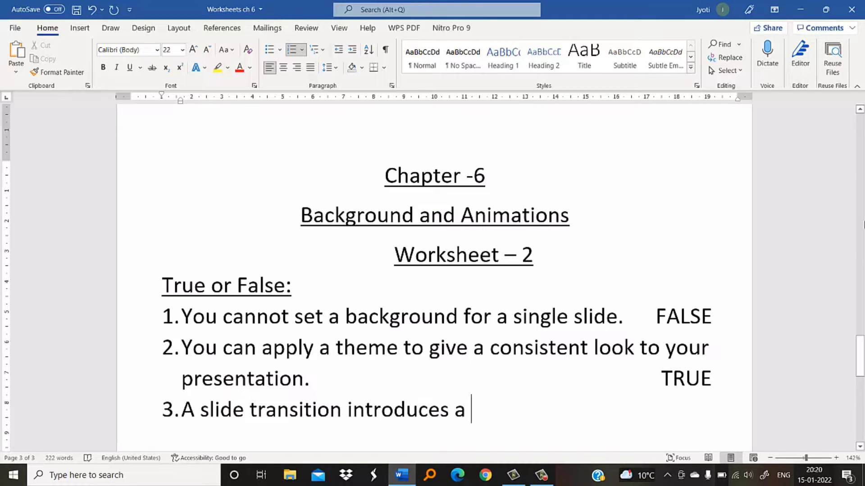
type("s")
type("lide")
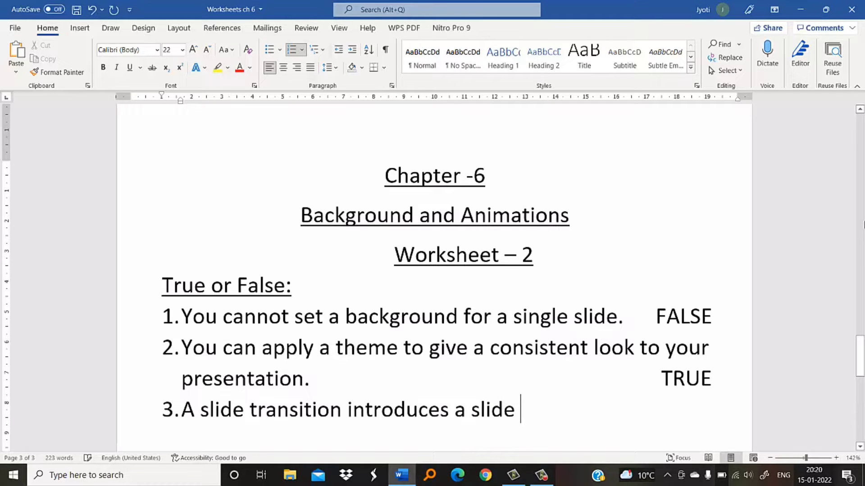
type(" with")
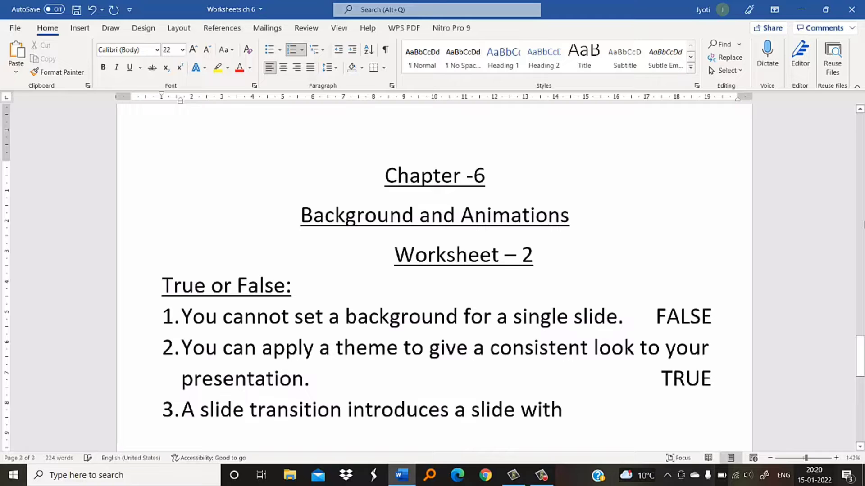
type("the")
type(" ch")
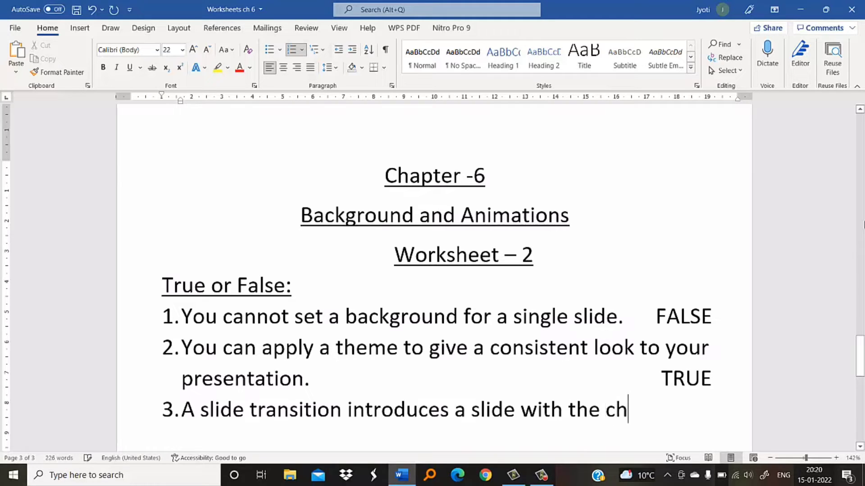
type("ose")
type("n ")
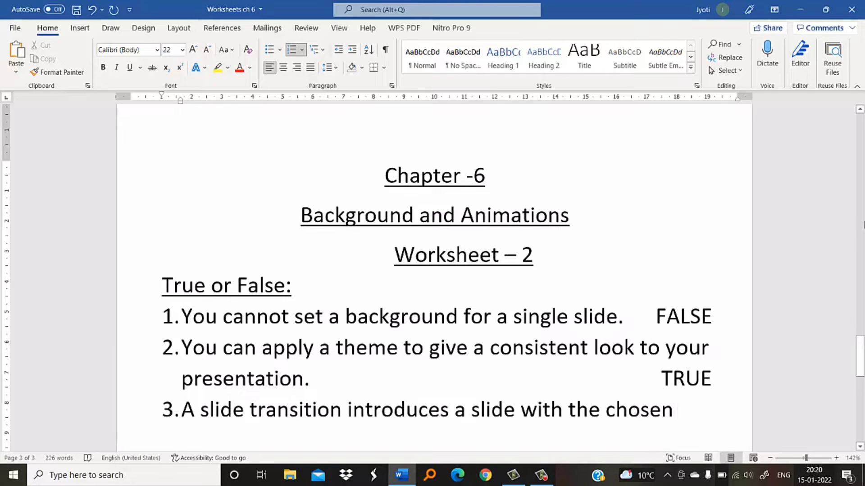
type("s")
type("pec")
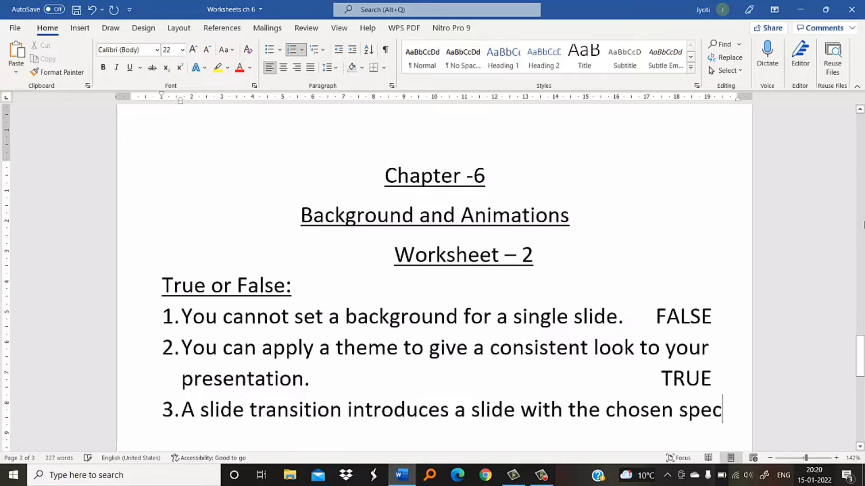
type("ia")
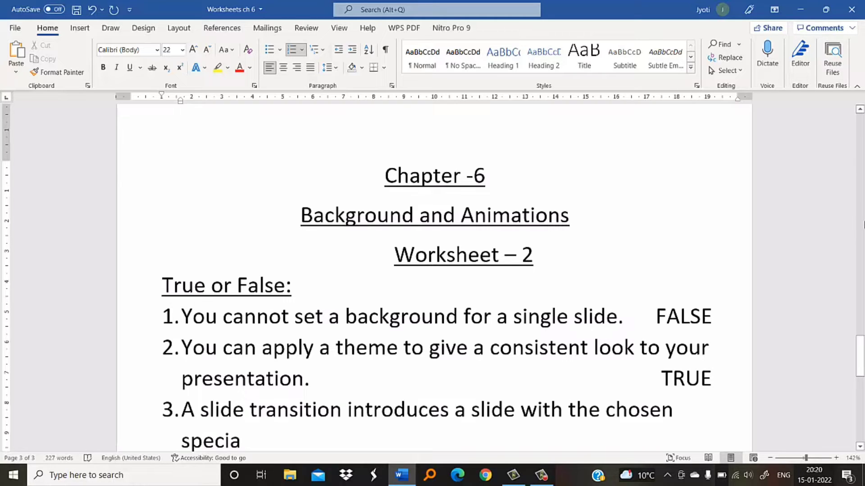
type("l e")
type("ffect.")
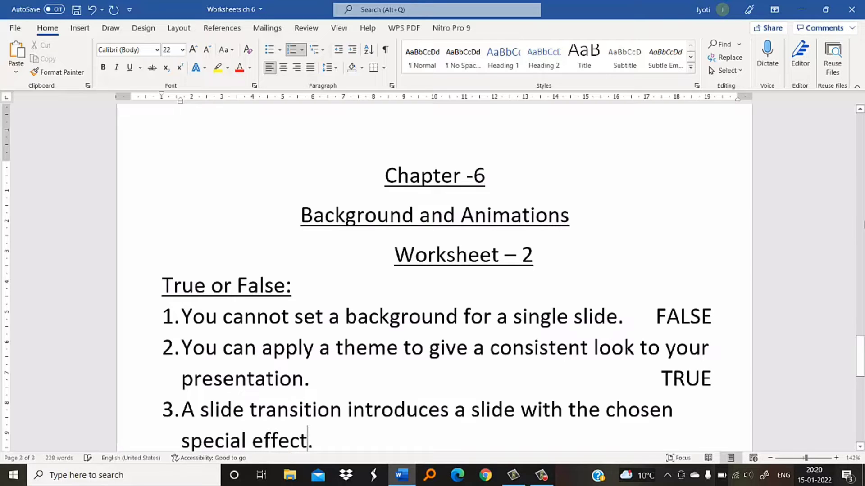
key("End")
left_click_drag(861, 353, 861, 365)
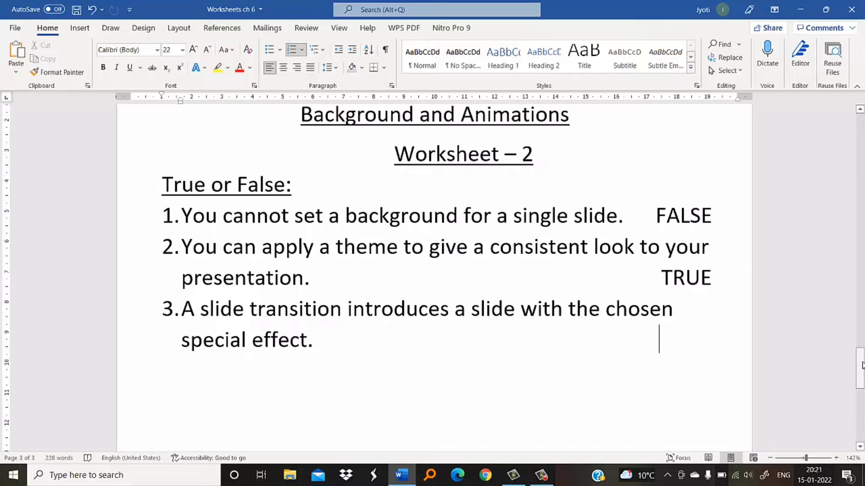
type("TR")
type("UE")
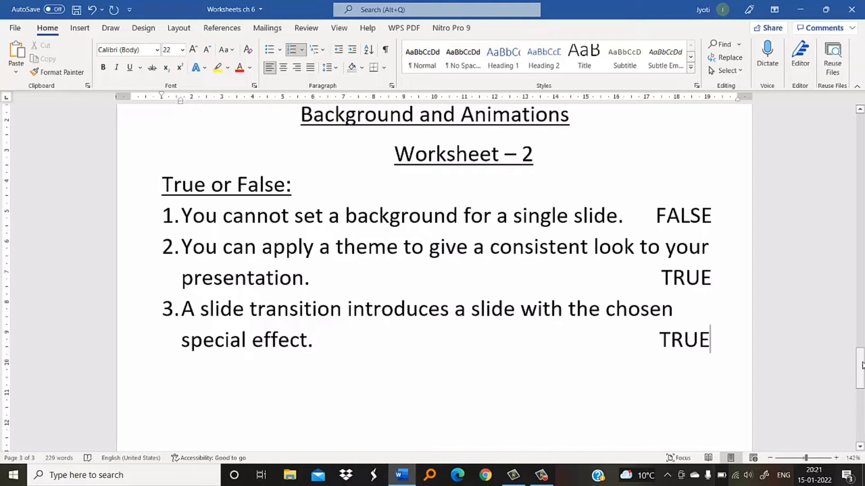
key("Return")
Step: Enter item 4, 'You cannot vary the speed of the transition.', with answer FALSE, and start item 5
type("you ")
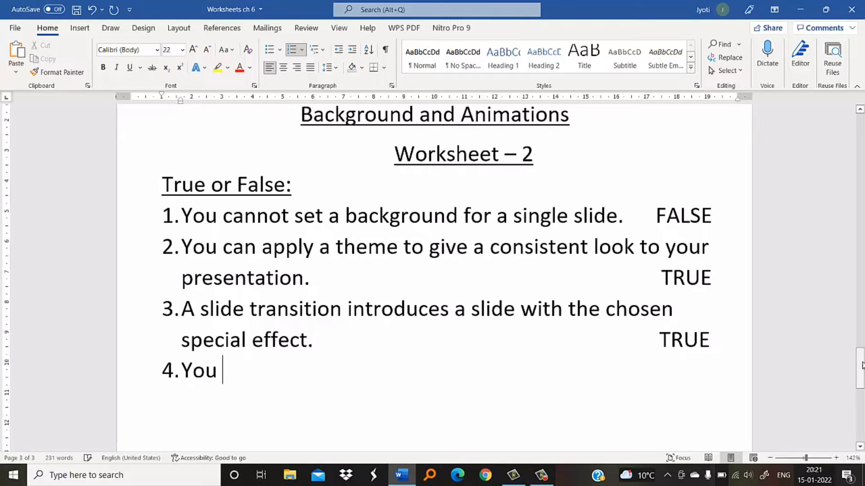
type("c")
type("ann")
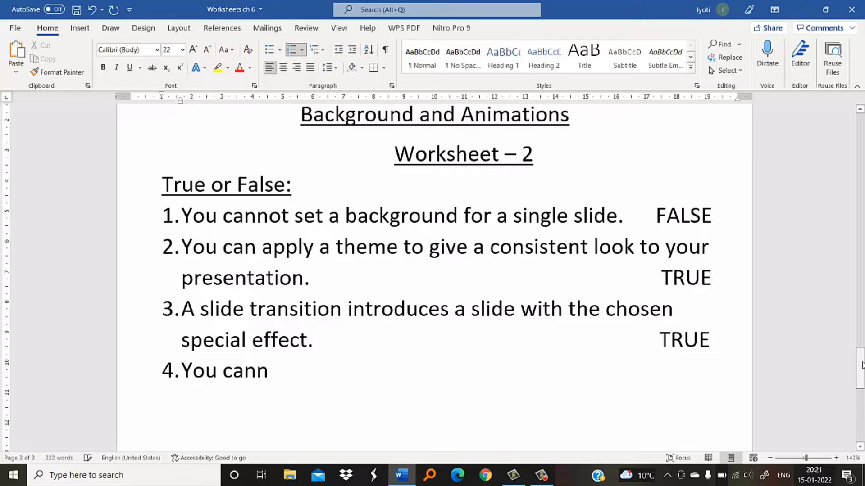
type("ot")
type(" vary")
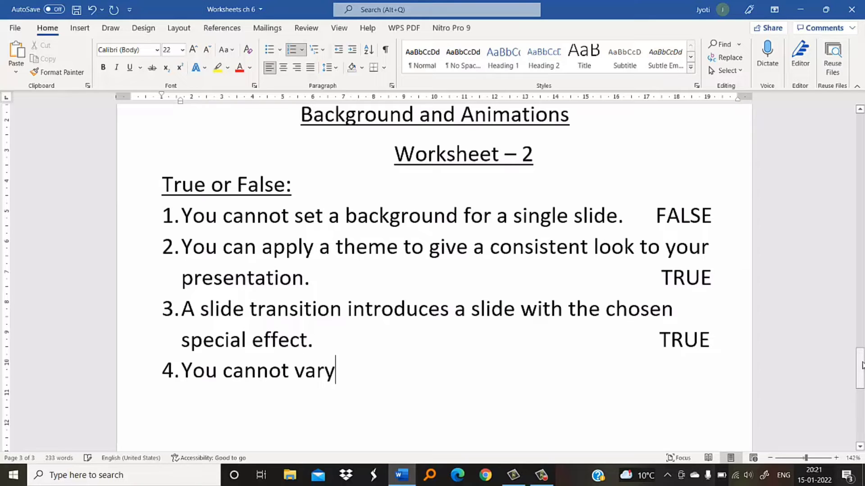
type(" the ")
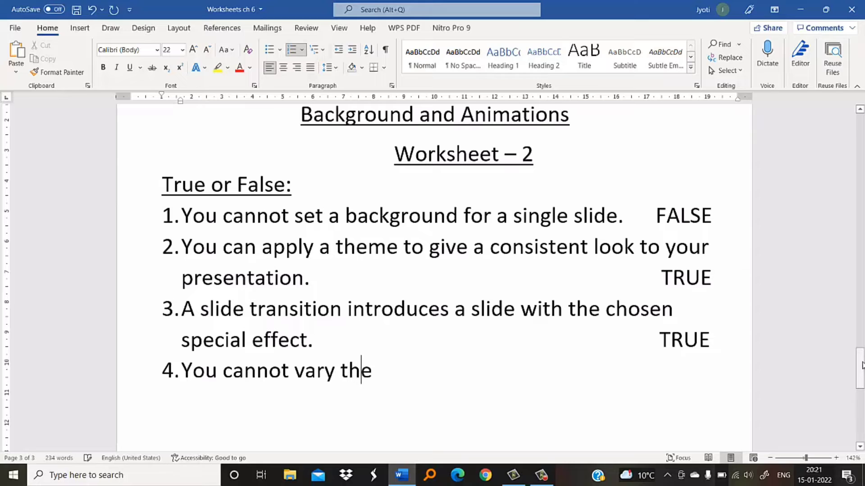
type("s")
type("peed")
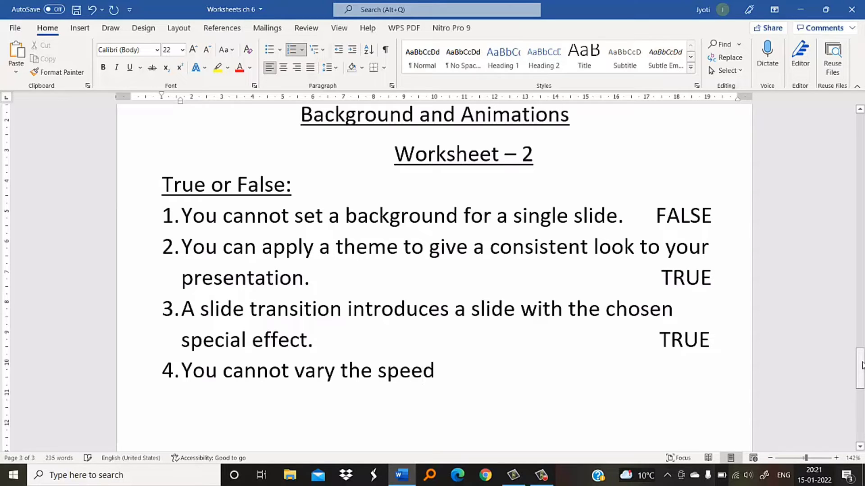
type(" of ")
type("the")
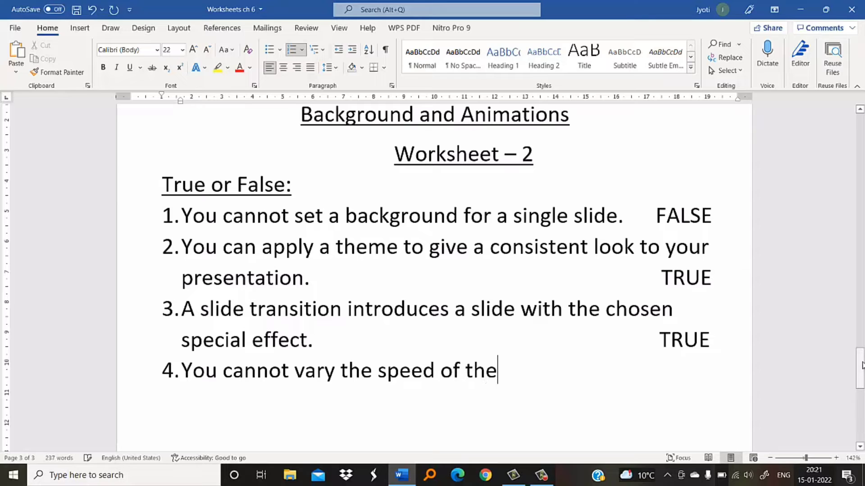
type(" tra")
type("ns")
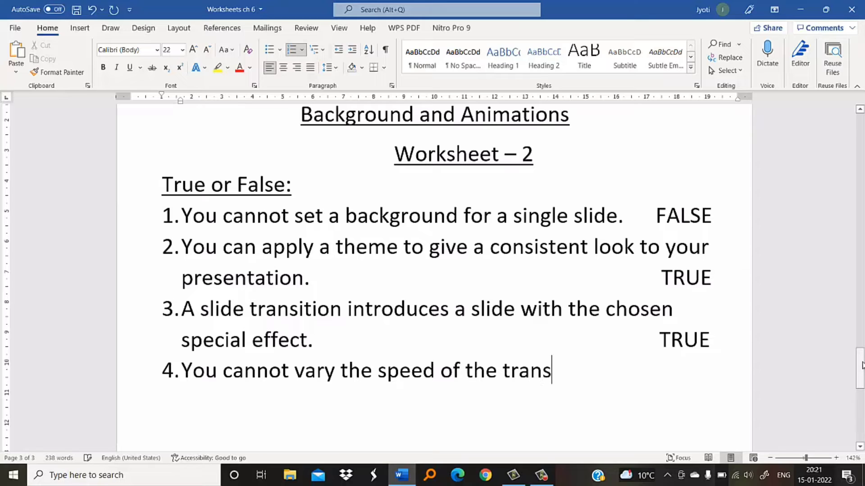
type("ition")
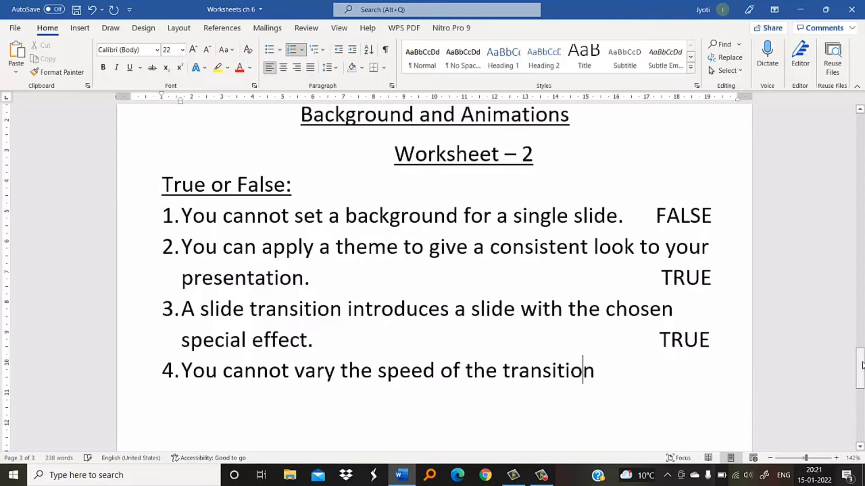
type(".       ")
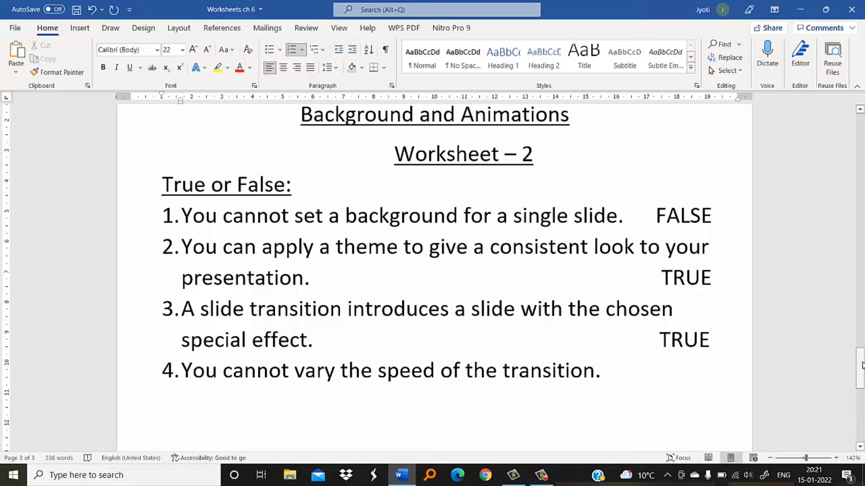
type("   FALSE")
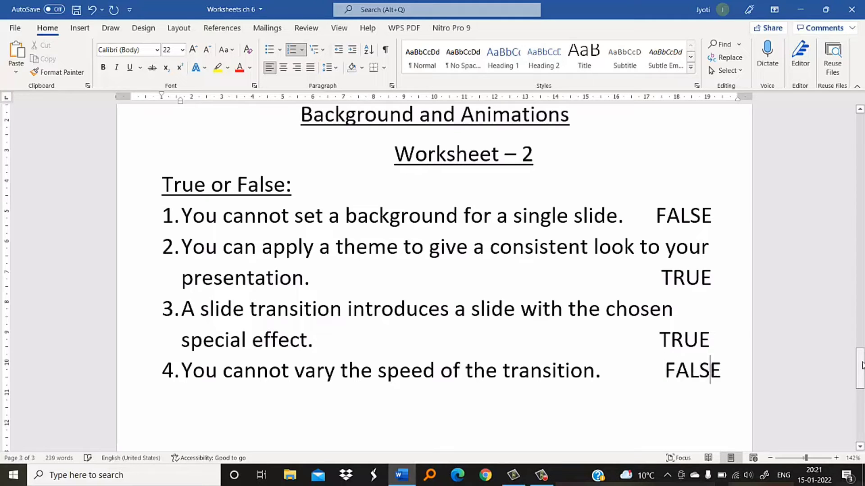
key("Return")
Step: Enter item 5, on advancing slides by mouse click or automatically, answered TRUE, and start item 6
type("You")
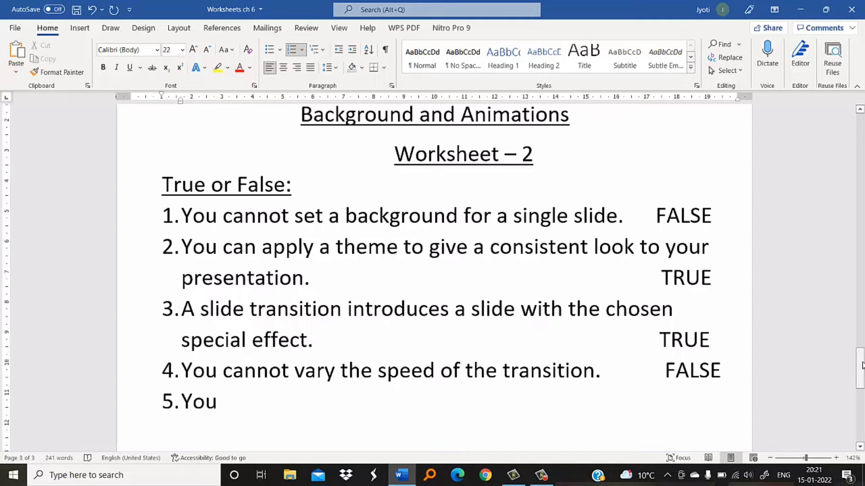
type(" can a")
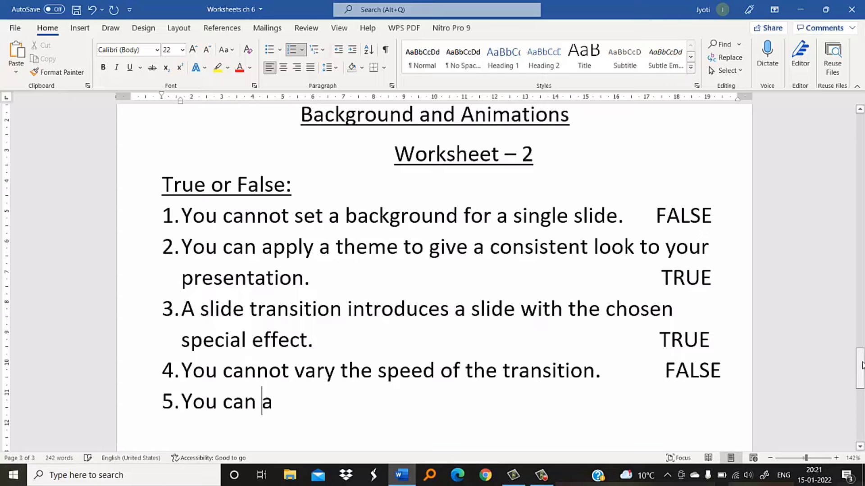
type("dvance ")
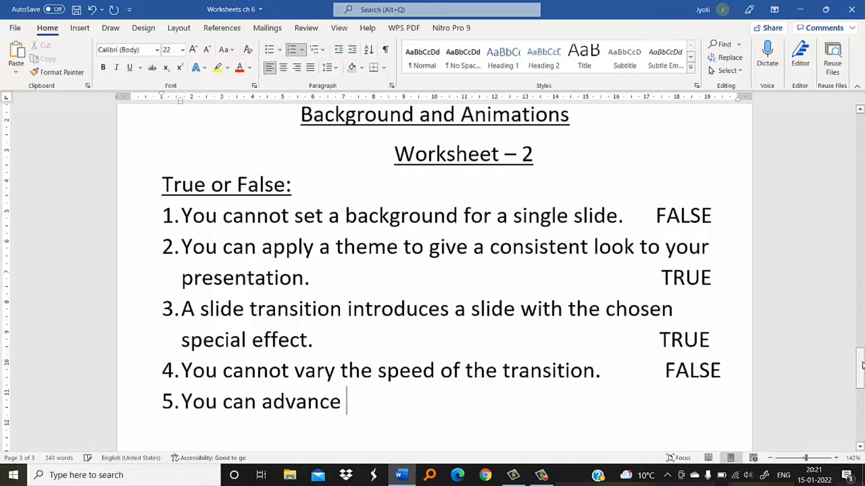
type("a")
type(" slide ")
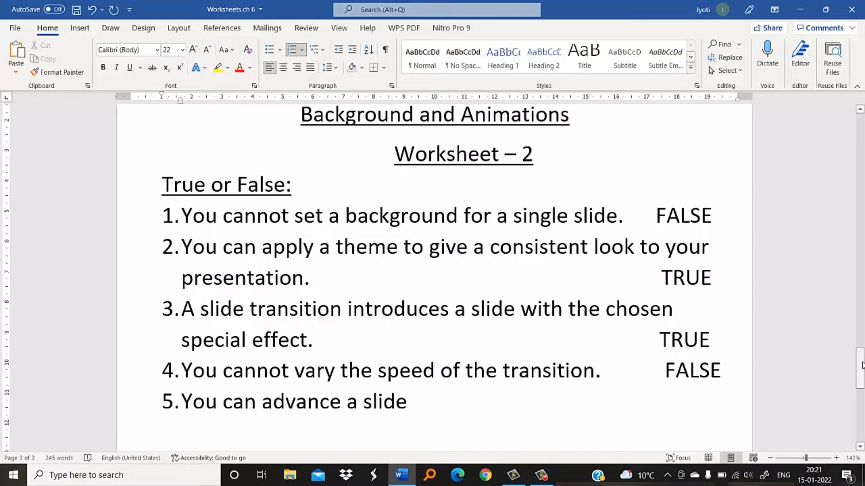
type("eit")
type("her ")
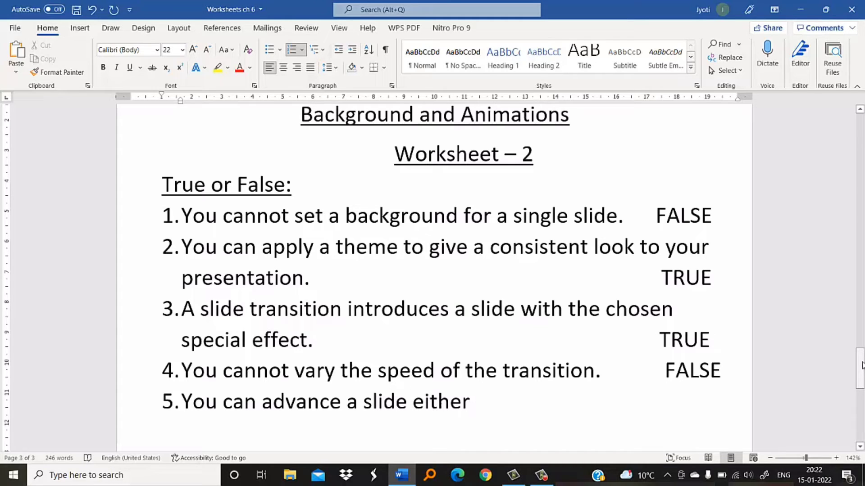
type("by a ")
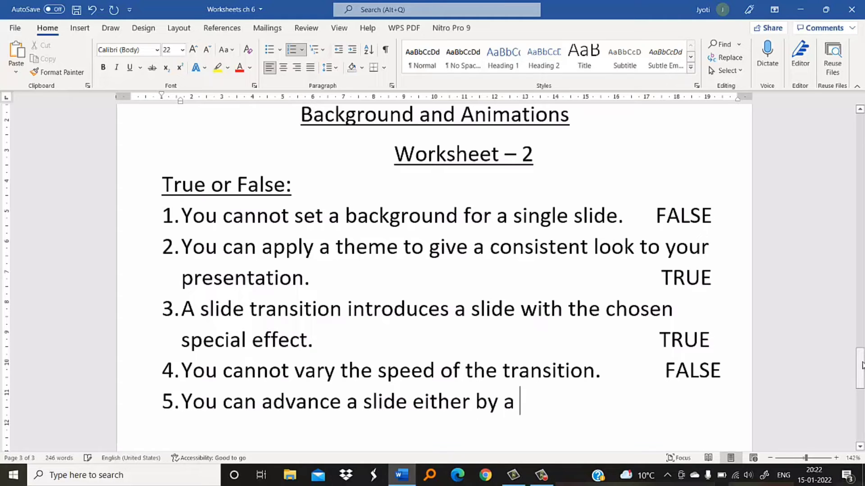
type("mouse ")
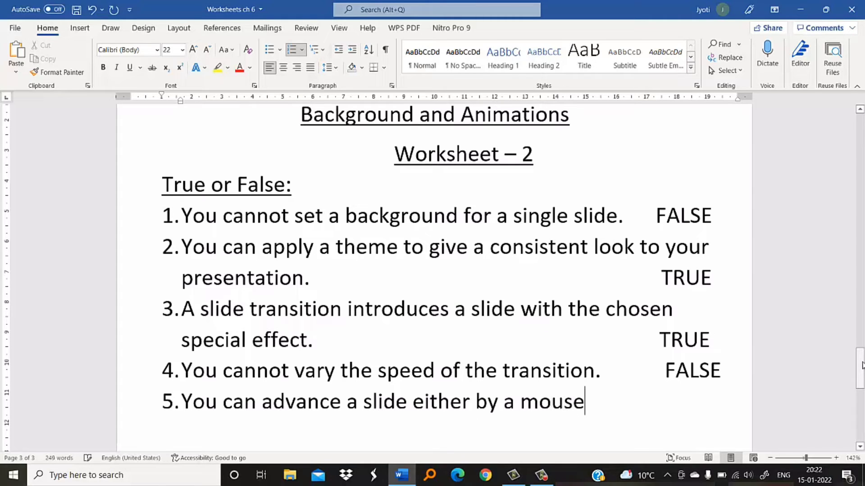
type("c")
type("lick")
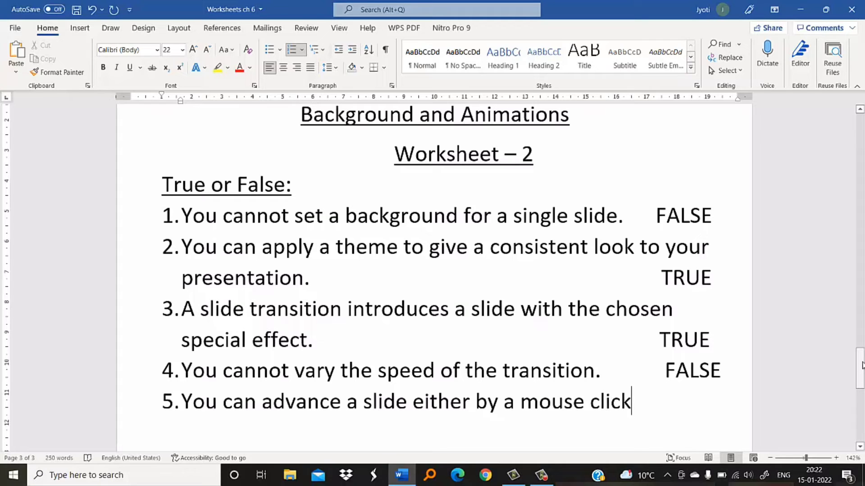
type(" or a")
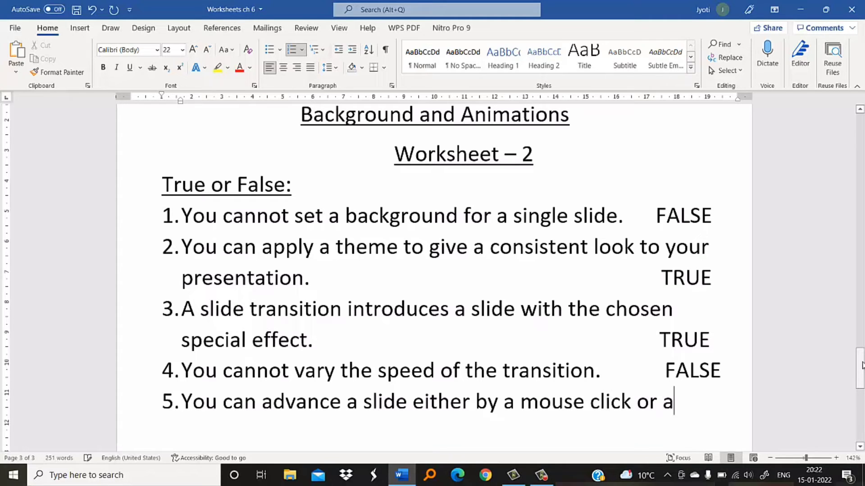
type("uto")
type("mati")
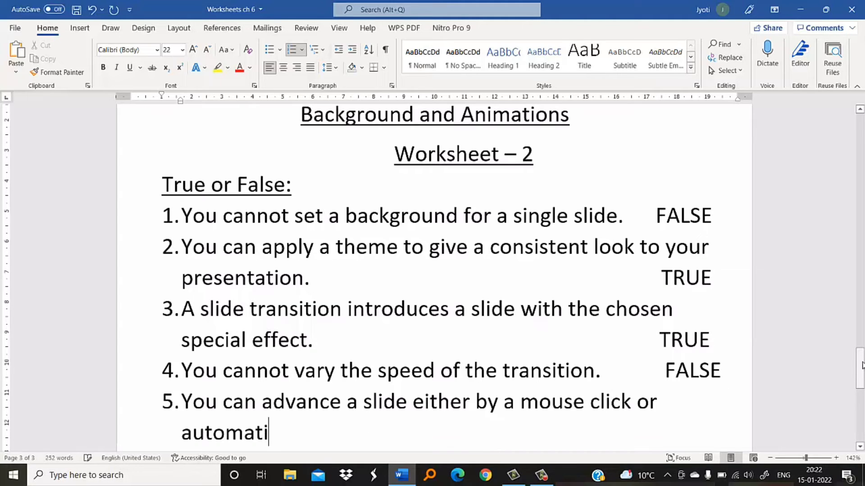
type("cal")
type("ly ")
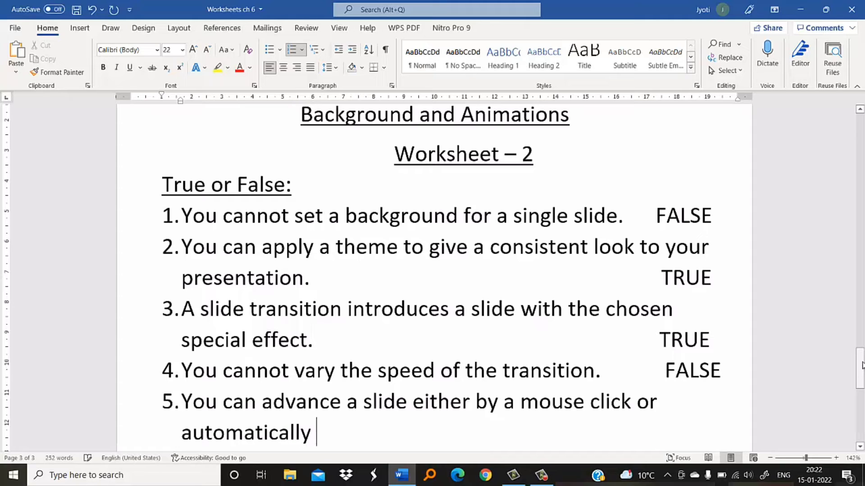
type("after ")
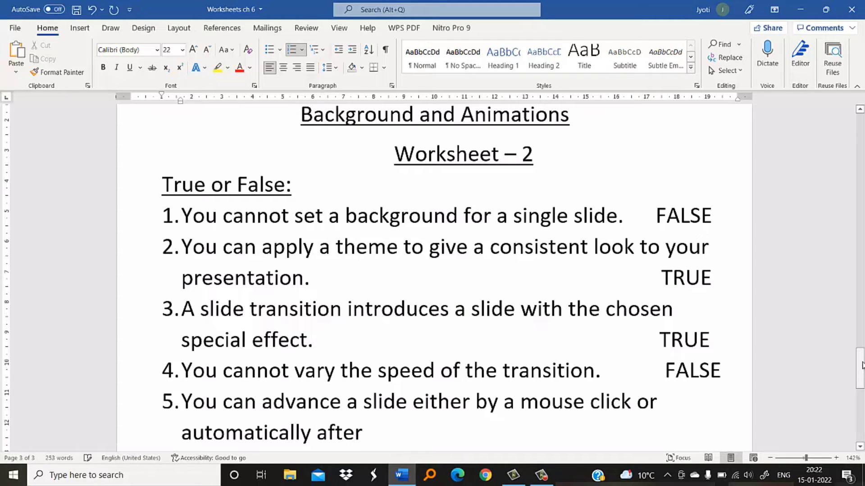
type("a ")
type("pause")
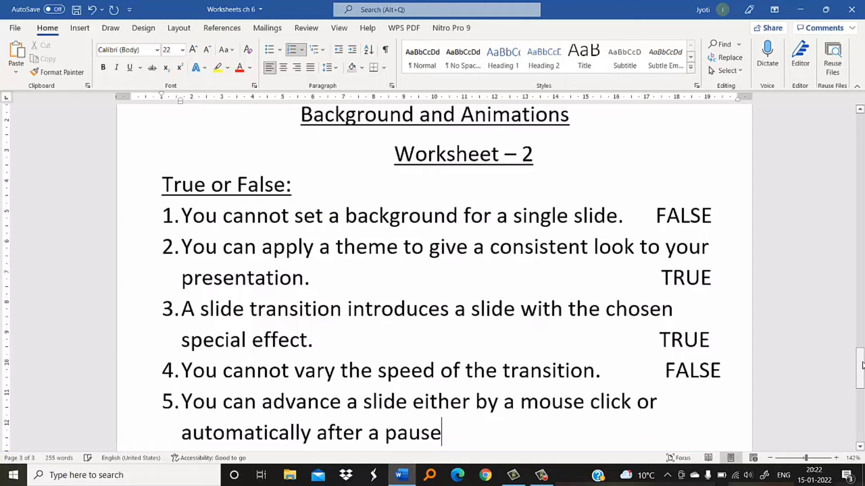
type(".")
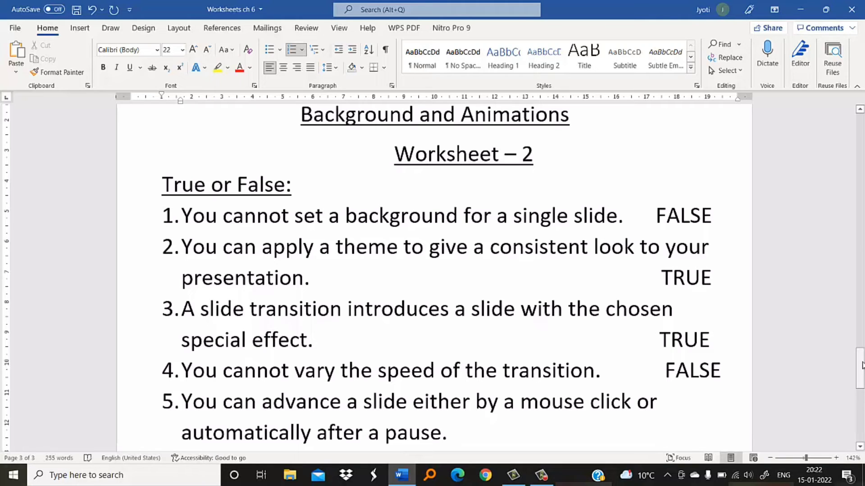
key("BackSpace")
type("TRU")
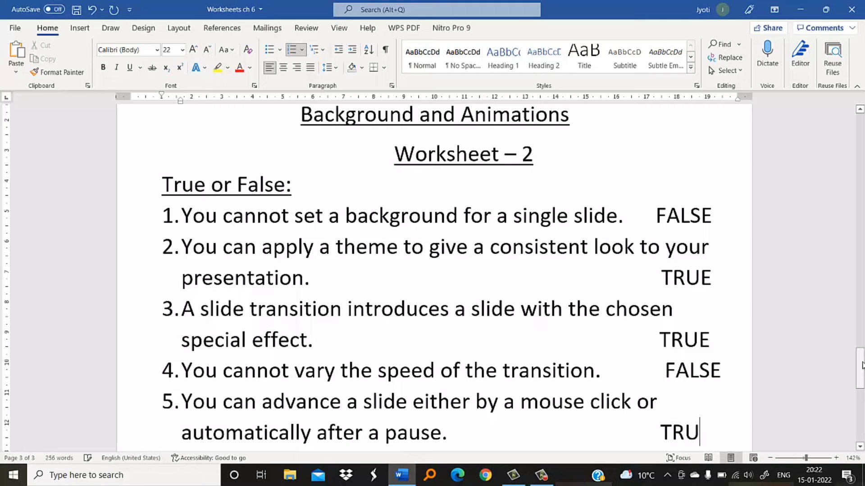
type("E")
key("Return")
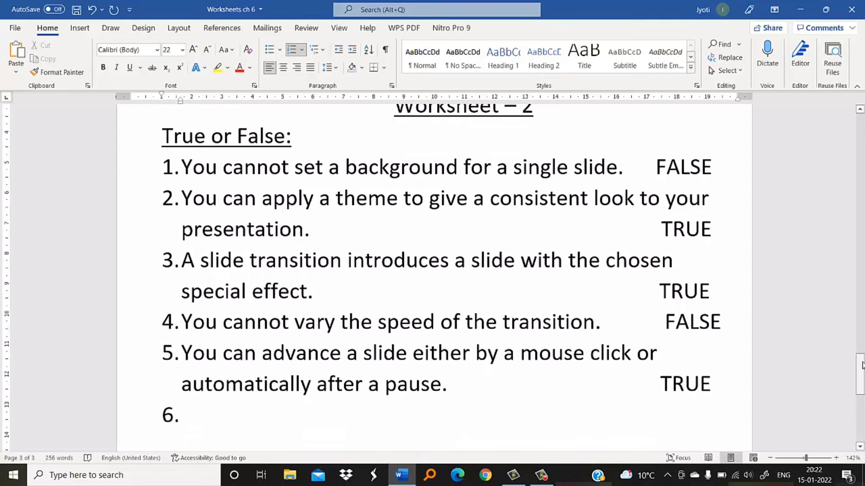
Step: Enter item 6, 'Animation of a text on a slide is not possible.', with answer FALSE
type("A")
type("nimat")
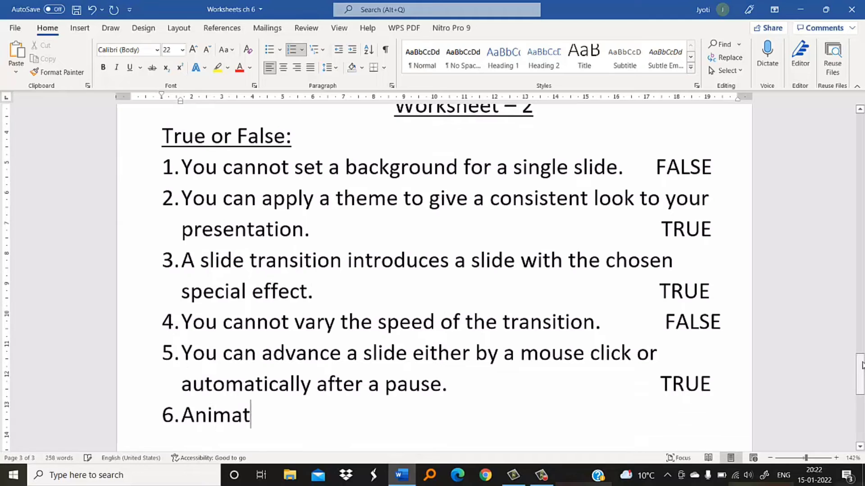
type("io")
type("n of ")
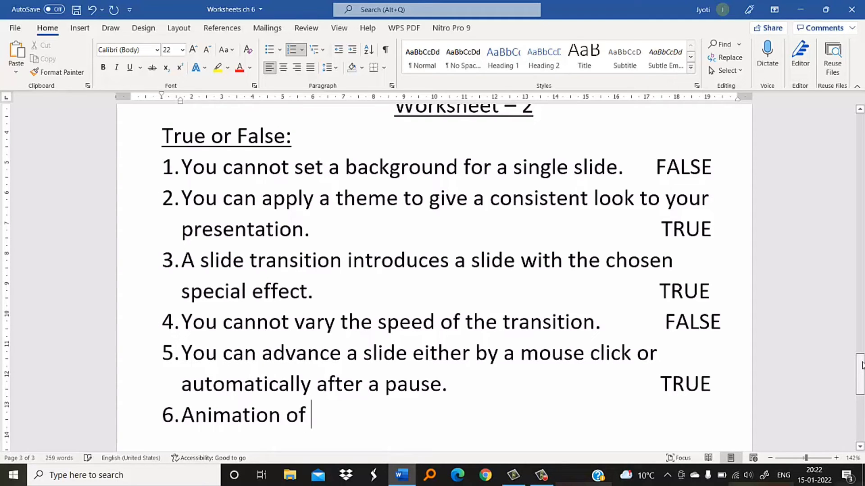
type("a te")
type("xt")
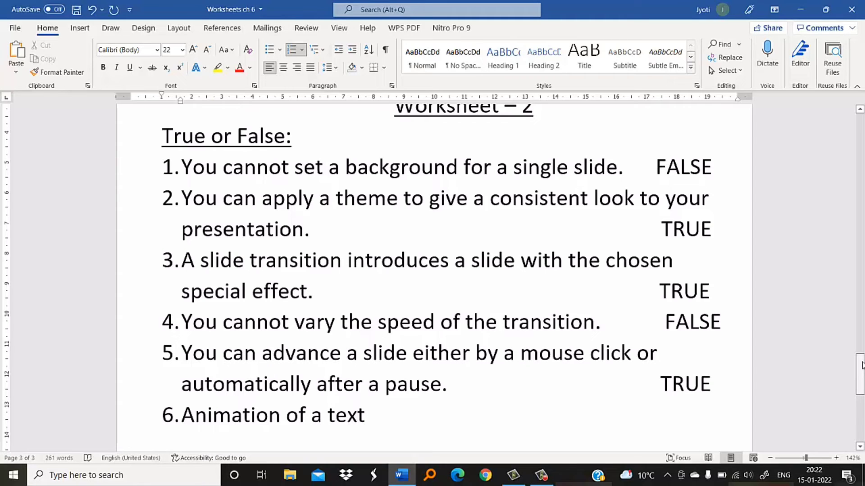
type(" on")
type(" a sl")
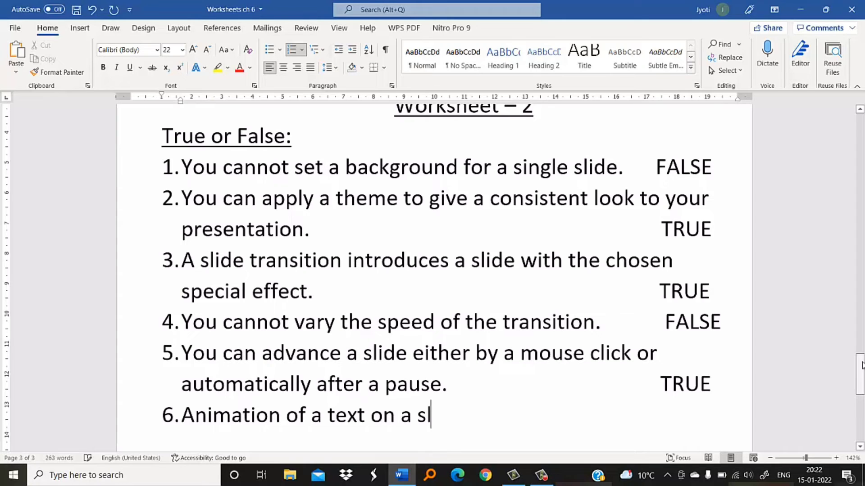
type("ide ")
type("is n")
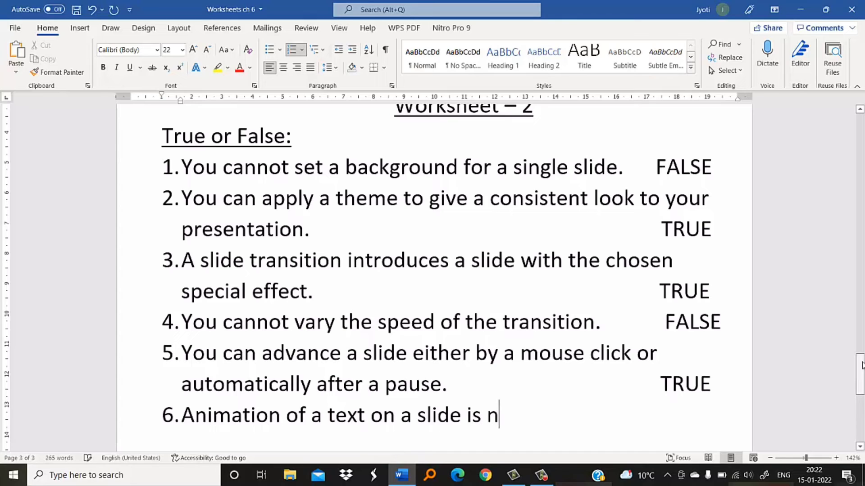
type("ot")
type(" possib")
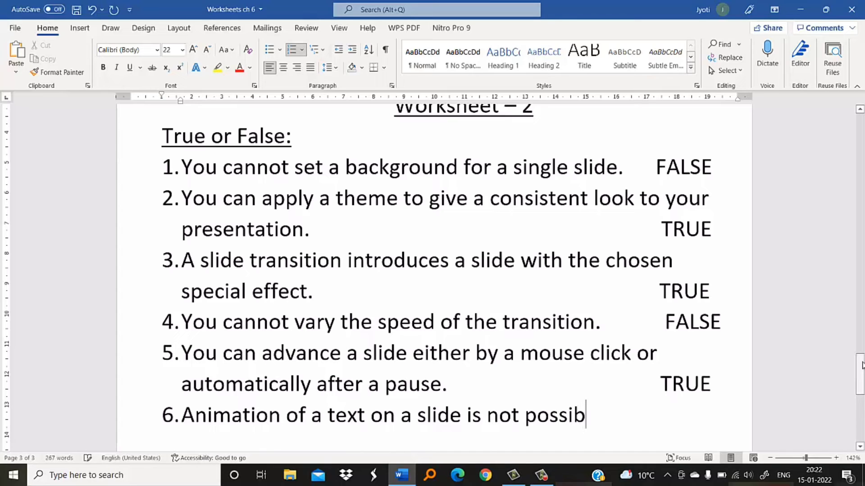
type("le.")
type("FALSE")
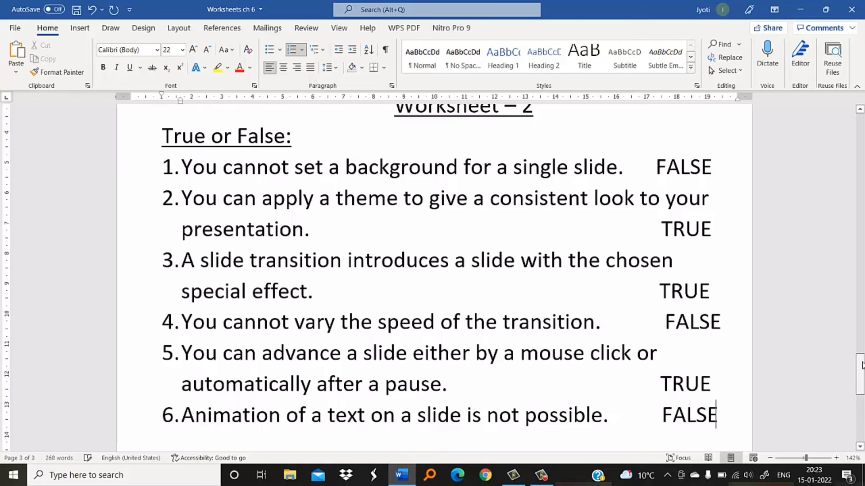